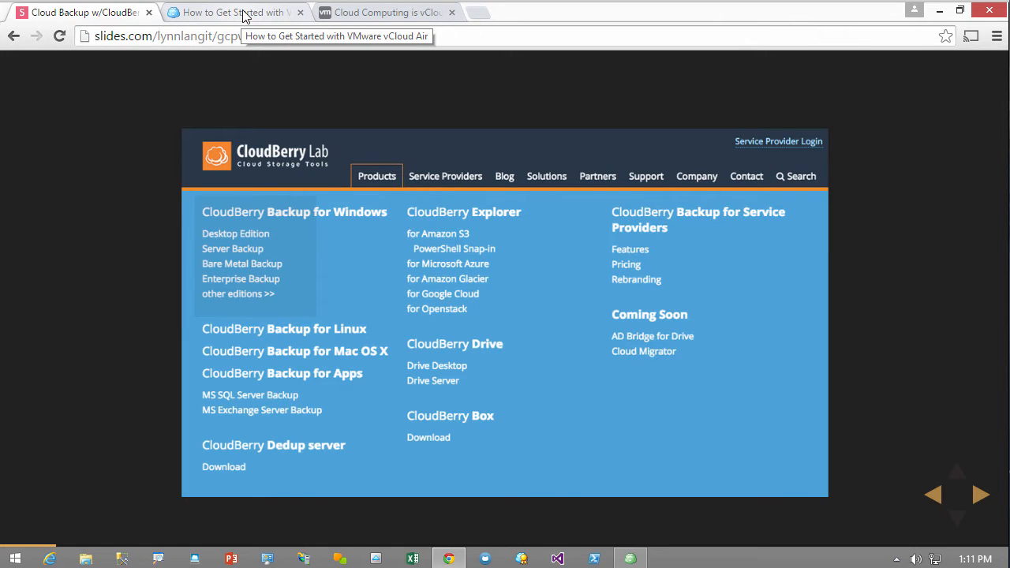
Switch to the 'How to Get Started with VMware vCloud Air' blog post and read its sign-up steps
{"action": "left_click", "coordinate": [246, 13]}
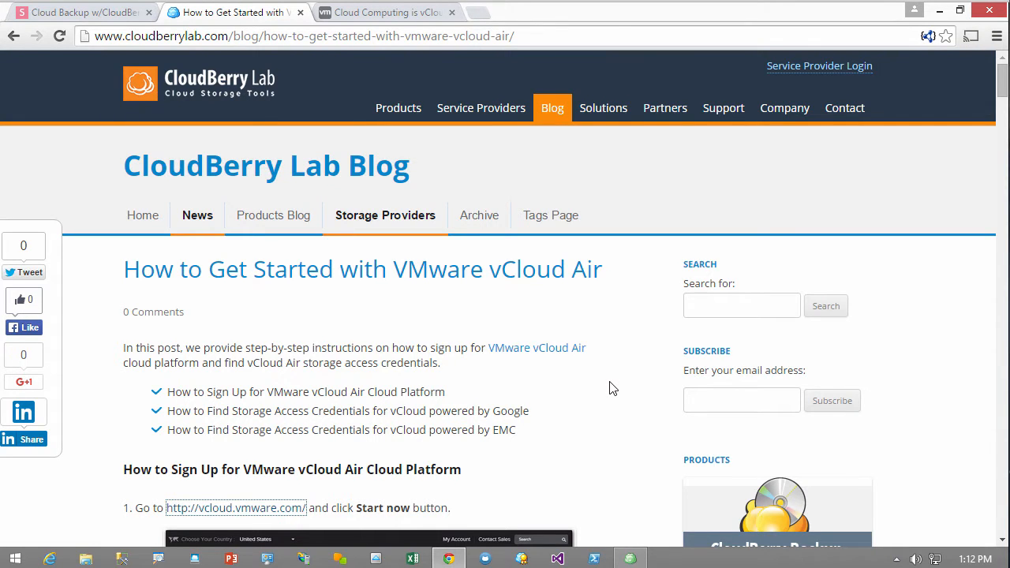
{"action": "scroll", "coordinate": [609, 389], "scroll_direction": "down", "scroll_amount": 4}
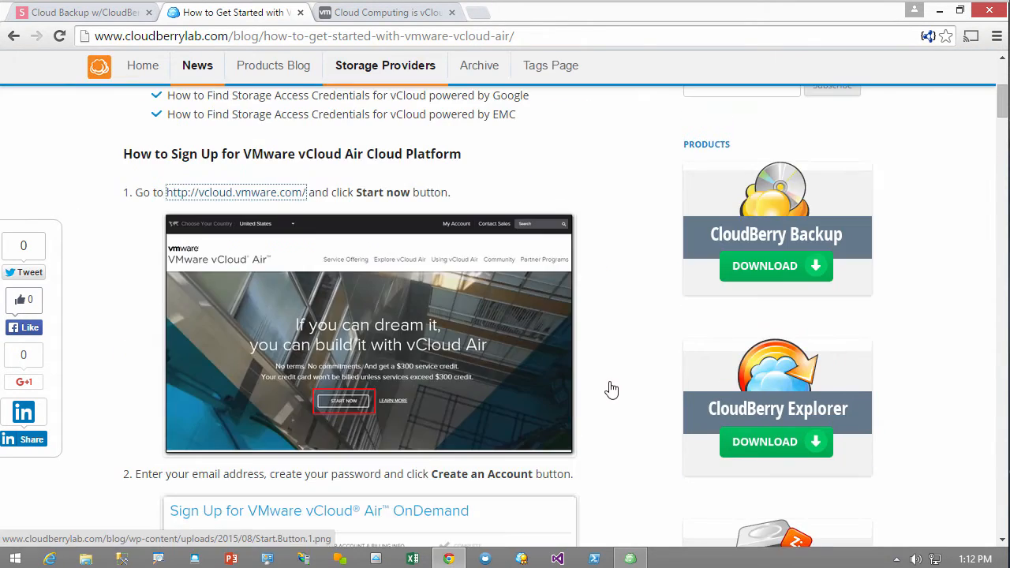
{"action": "scroll", "coordinate": [611, 388], "scroll_direction": "down", "scroll_amount": 2}
{"action": "scroll", "coordinate": [611, 389], "scroll_direction": "up", "scroll_amount": 1}
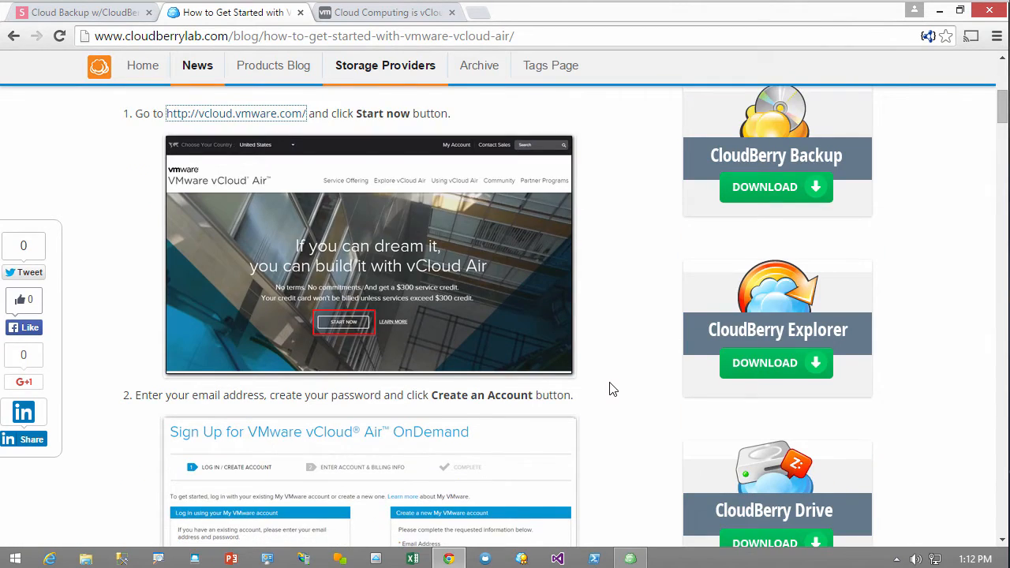
{"action": "scroll", "coordinate": [611, 388], "scroll_direction": "up", "scroll_amount": 1}
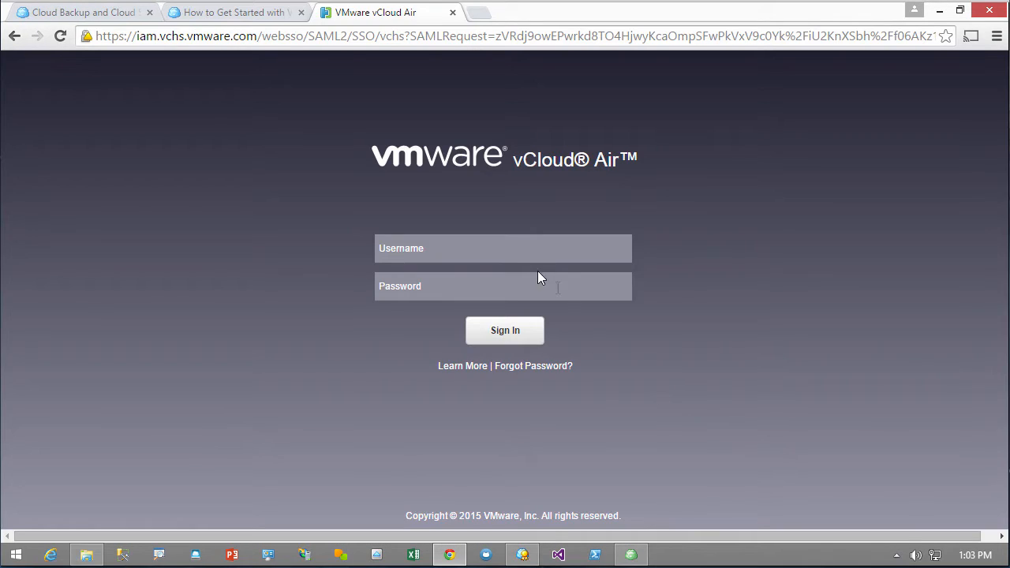
Sign in to vCloud Air with the account e-mail and password, then open Object Storage powered by Google
{"action": "left_click", "coordinate": [496, 246]}
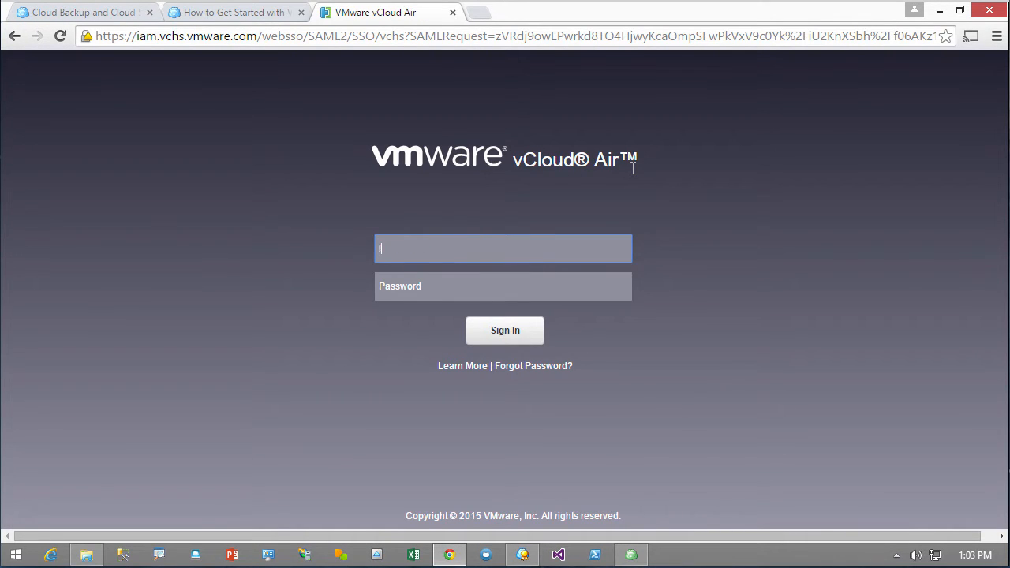
{"action": "key", "text": "Tab"}
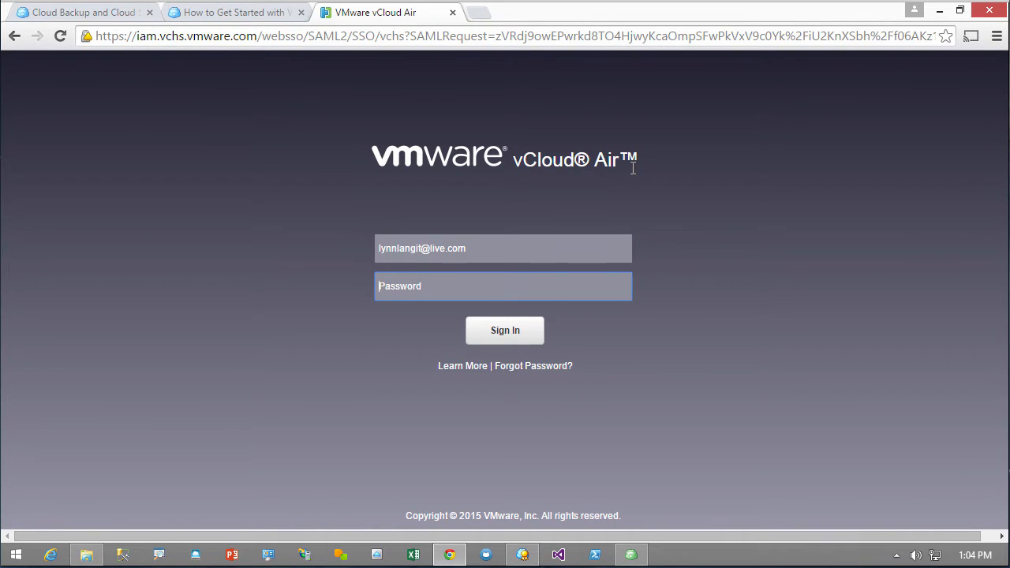
{"action": "type", "text": "*******"}
{"action": "left_click", "coordinate": [506, 333]}
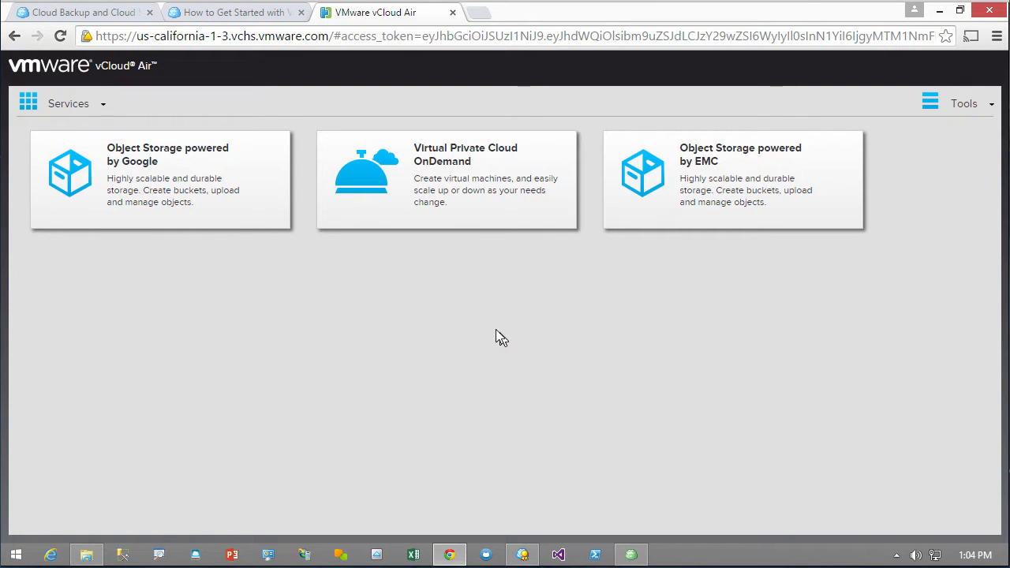
{"action": "left_click", "coordinate": [190, 199]}
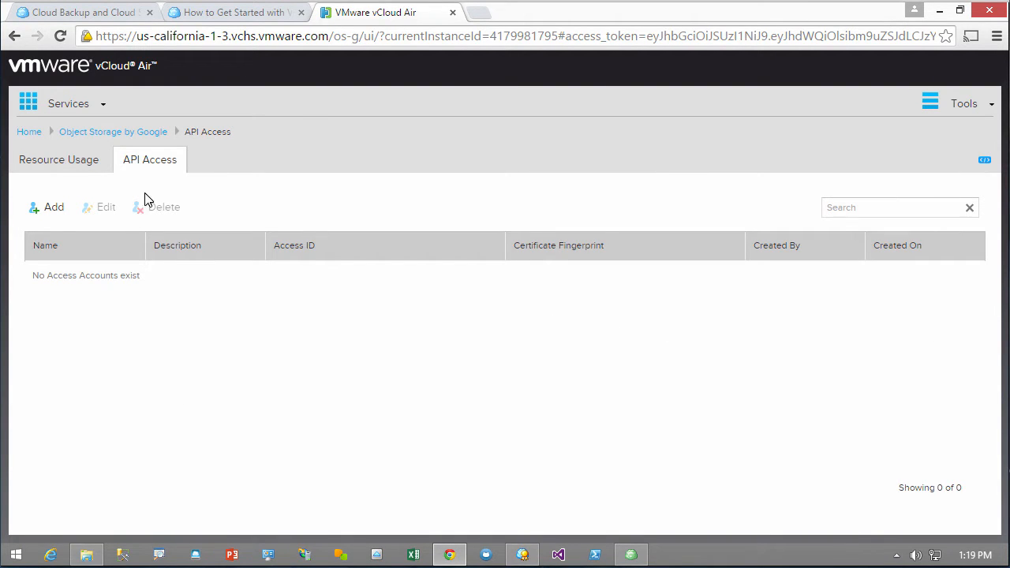
Add API access account 'testdemo' described as 'demo for Cloudberry' and download its certificate
{"action": "left_click", "coordinate": [52, 208]}
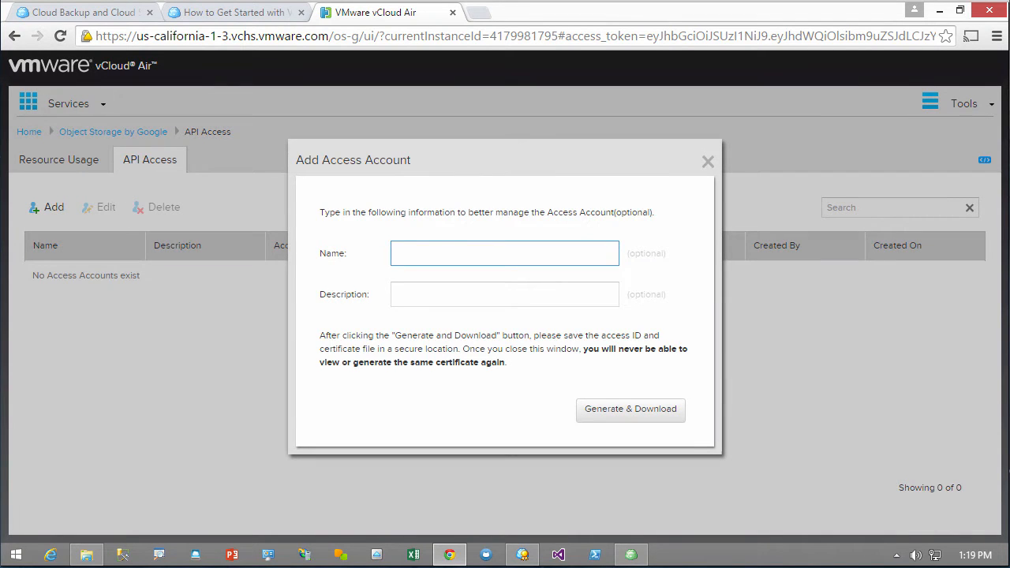
{"action": "type", "text": "testdemo"}
{"action": "key", "text": "Tab"}
{"action": "type", "text": "demo f"}
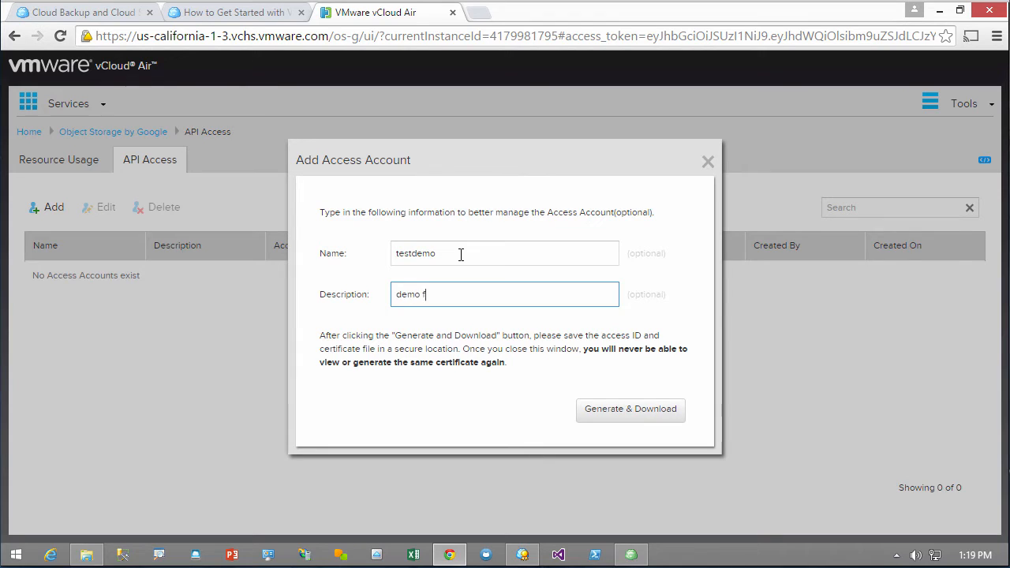
{"action": "type", "text": "or Cloudberry"}
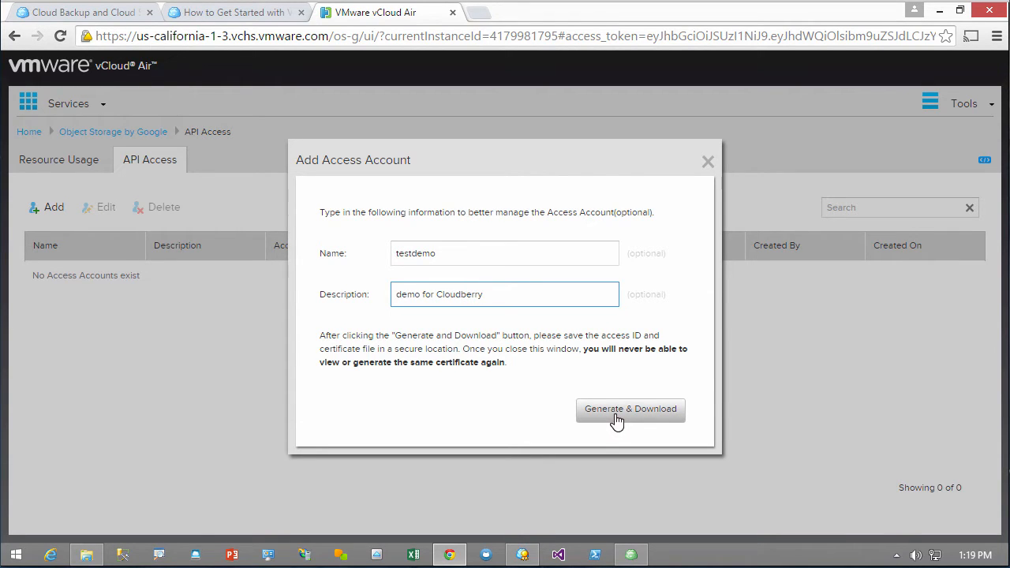
{"action": "left_click", "coordinate": [616, 421]}
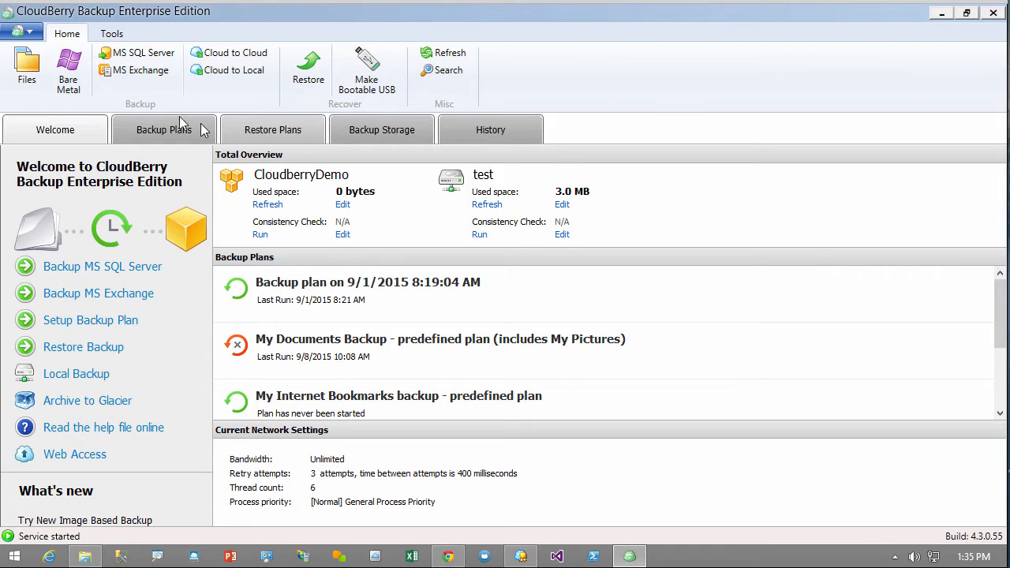
Begin adding a new vCloud Air (Google) storage account with display name 'demo'
{"action": "left_click", "coordinate": [34, 31]}
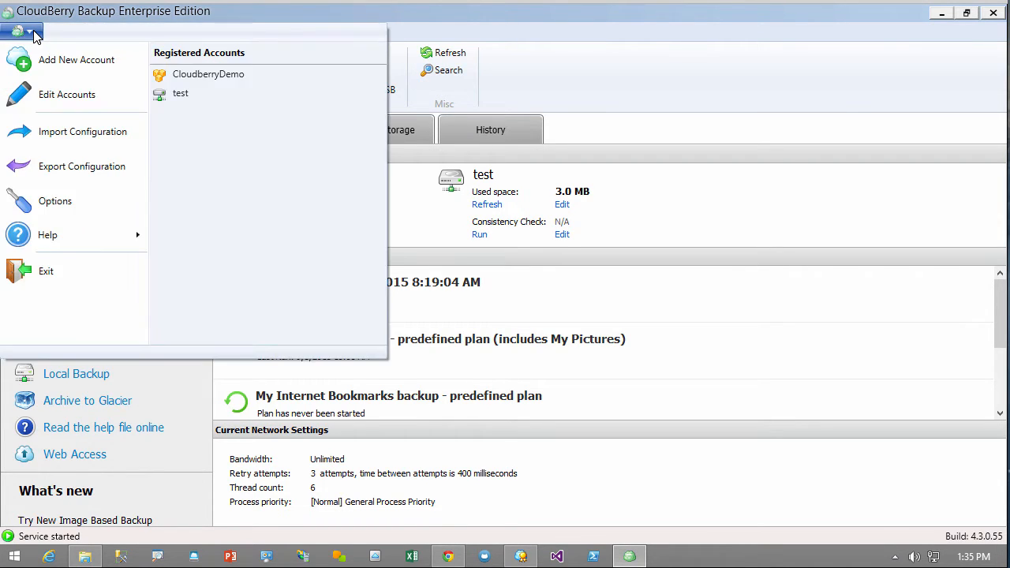
{"action": "left_click", "coordinate": [87, 66]}
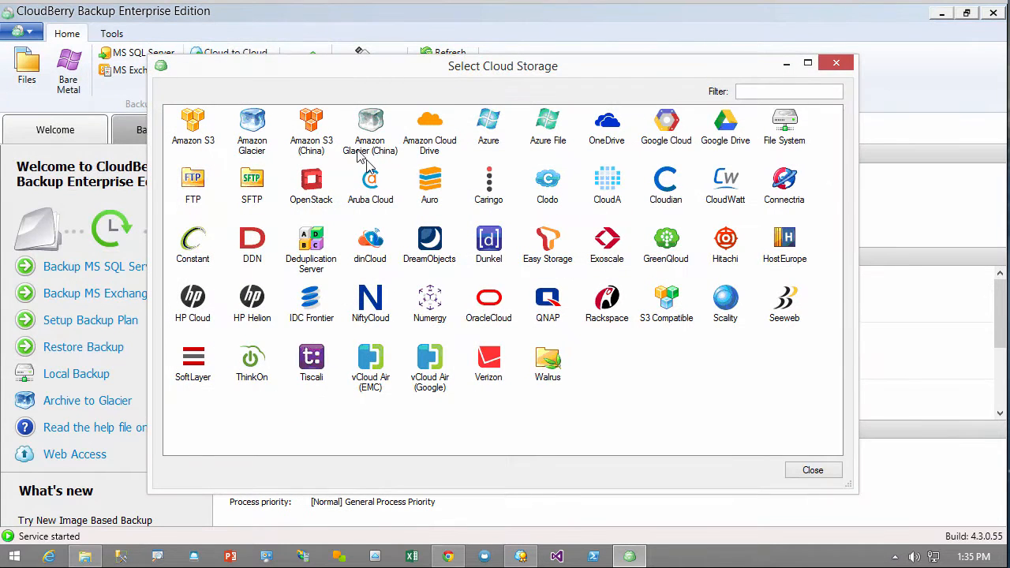
{"action": "double_click", "coordinate": [430, 363]}
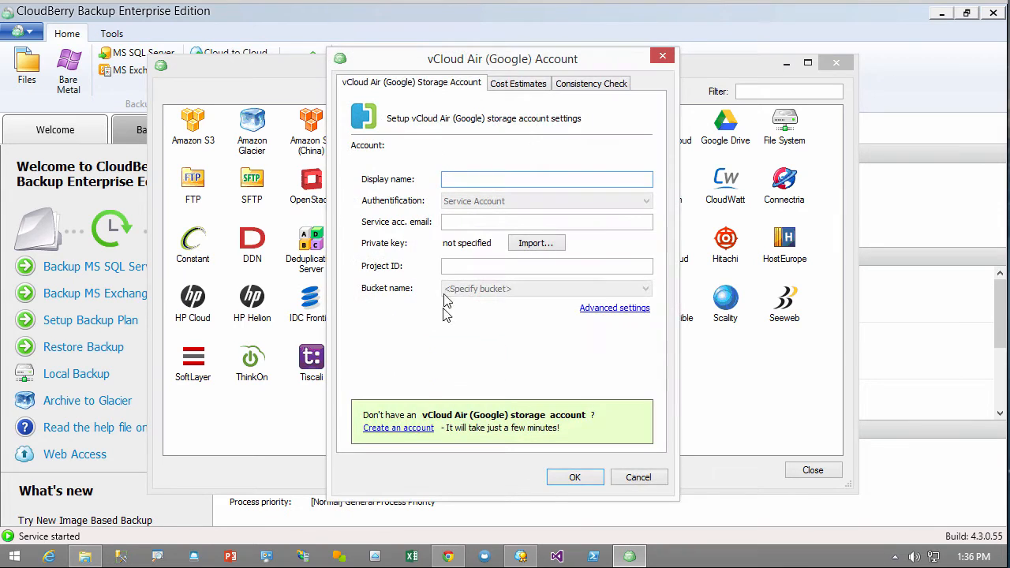
{"action": "type", "text": "demo"}
{"action": "left_click", "coordinate": [444, 556]}
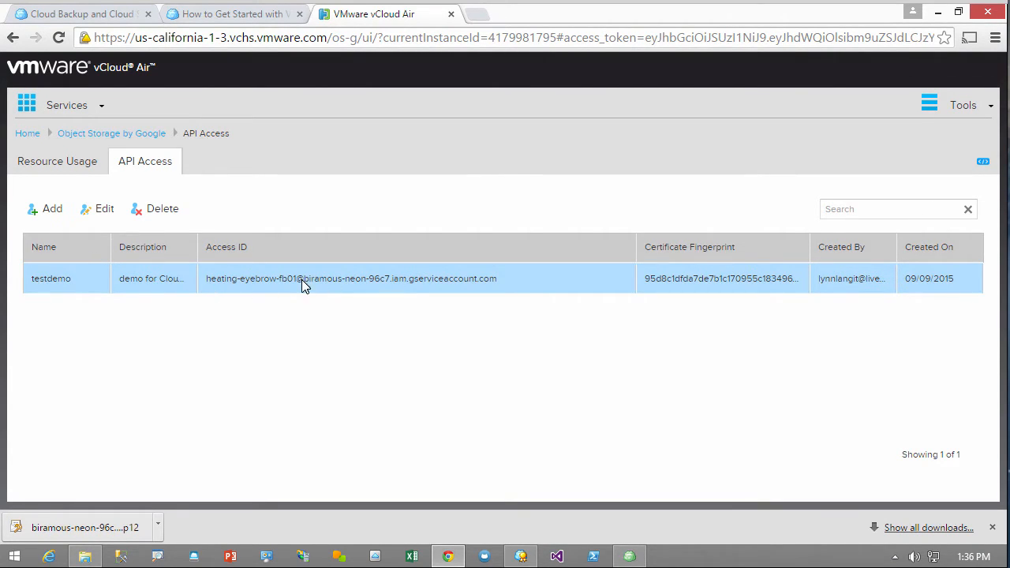
Paste the service account e-mail and copy its project portion into the Project ID field
{"action": "left_click", "coordinate": [629, 556]}
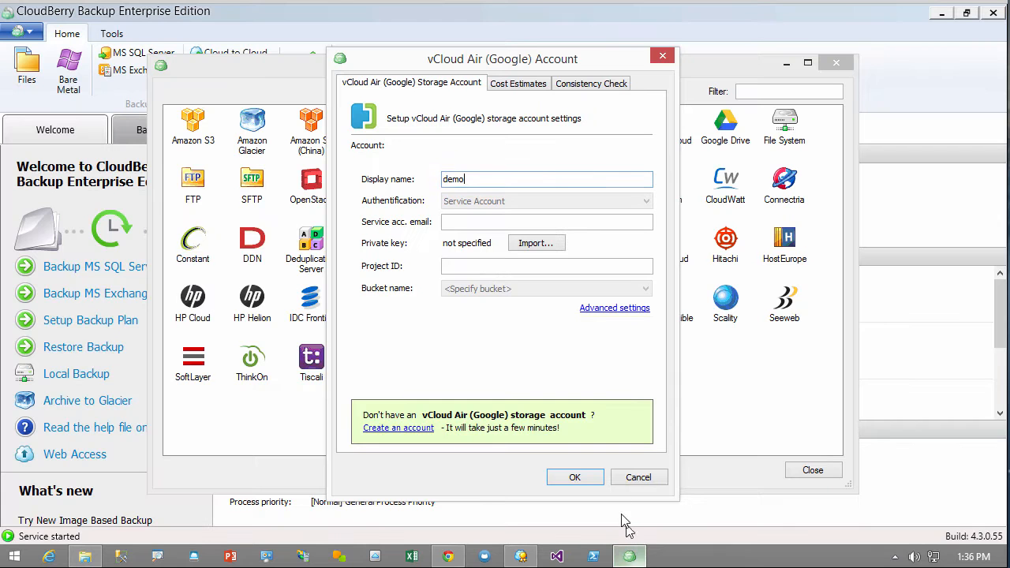
{"action": "left_click", "coordinate": [478, 224]}
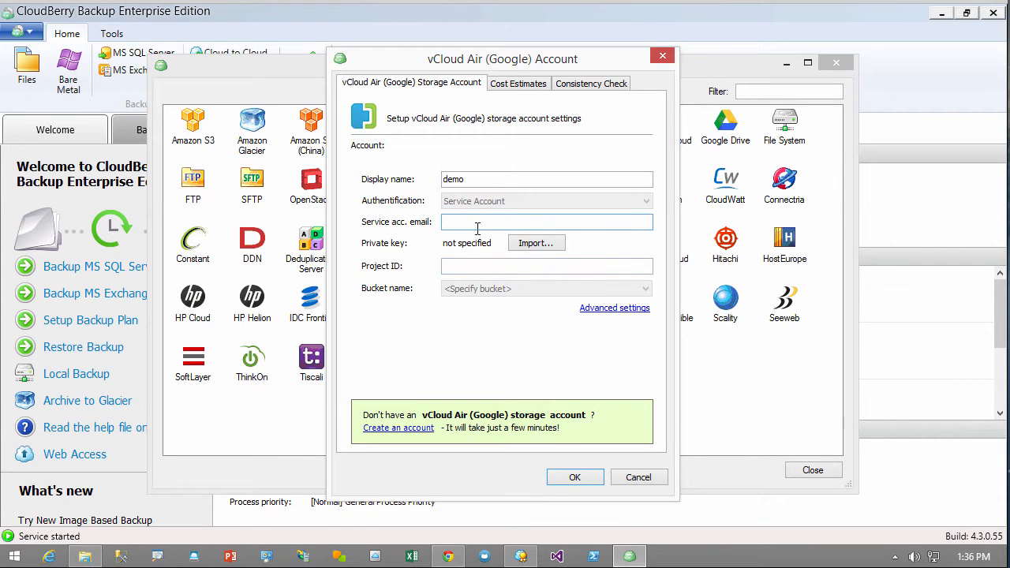
{"action": "key", "text": "ctrl+v"}
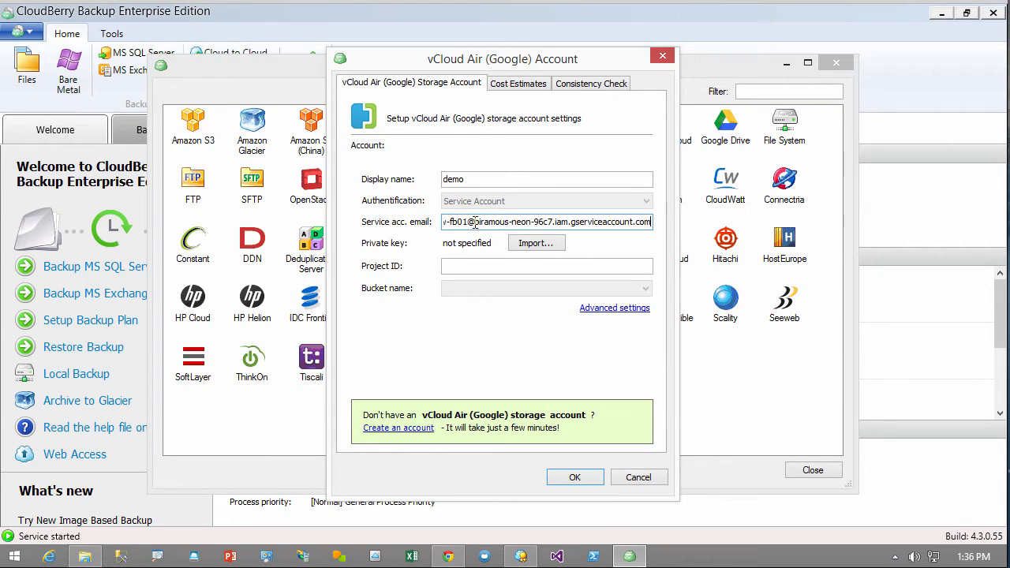
{"action": "left_click_drag", "start_coordinate": [474, 221], "coordinate": [550, 217]}
{"action": "right_click", "coordinate": [537, 222]}
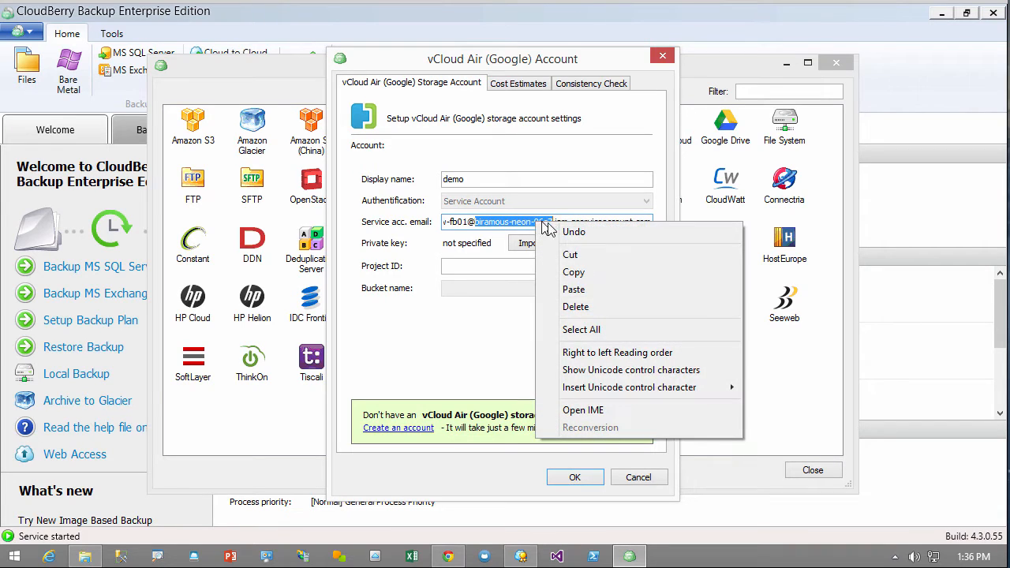
{"action": "left_click", "coordinate": [576, 273]}
{"action": "left_click", "coordinate": [518, 266]}
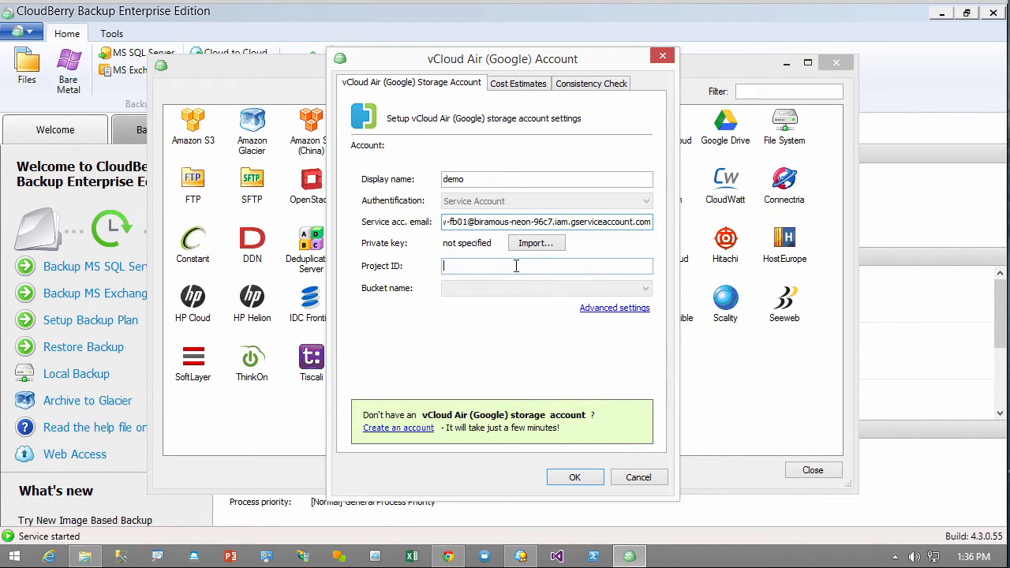
{"action": "key", "text": "ctrl+v"}
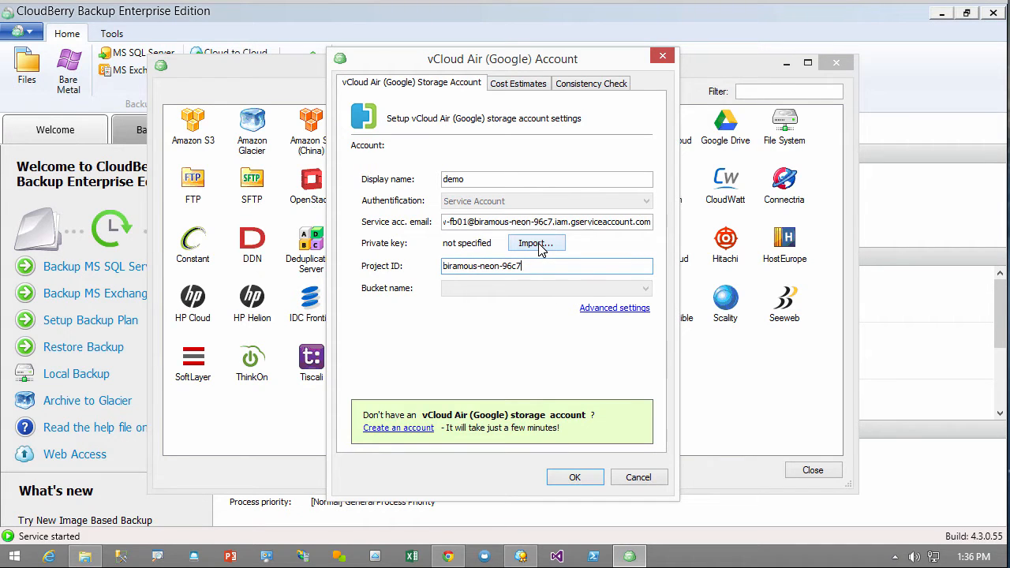
{"action": "left_click", "coordinate": [539, 247]}
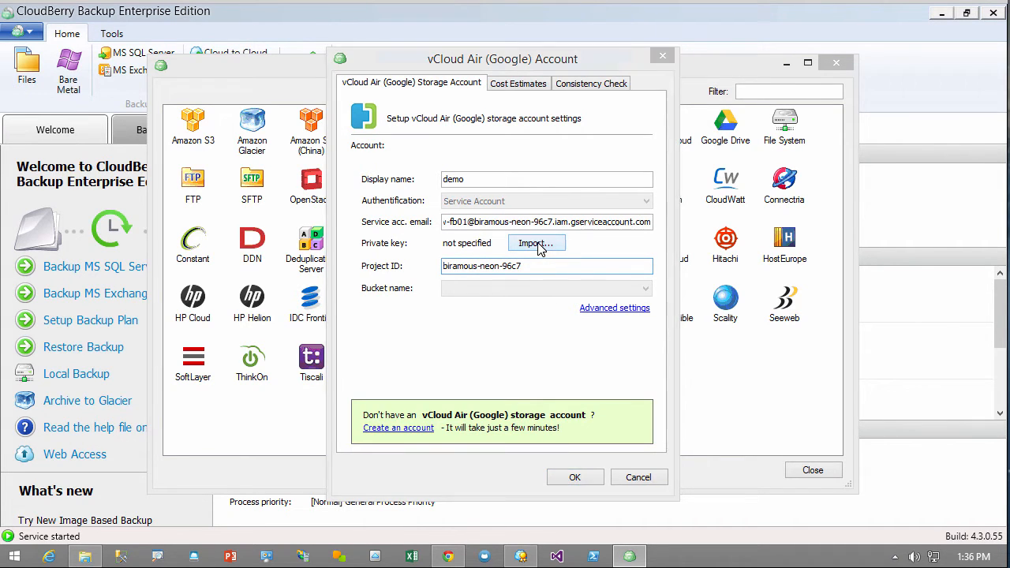
Import the downloaded private key, create Standard-class bucket 'testfordemo', and close Registered Accounts
{"action": "left_click", "coordinate": [543, 186]}
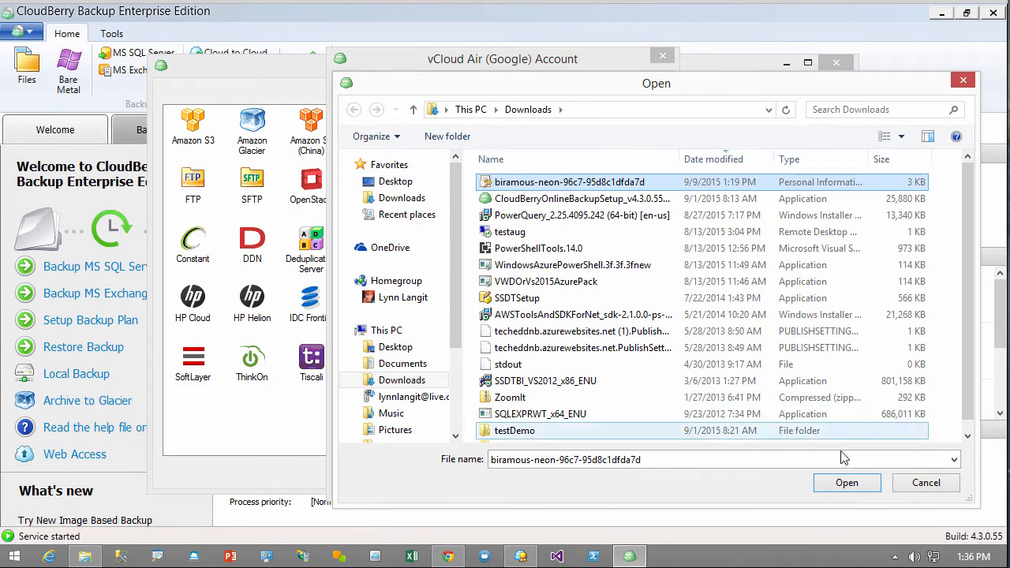
{"action": "left_click", "coordinate": [846, 482]}
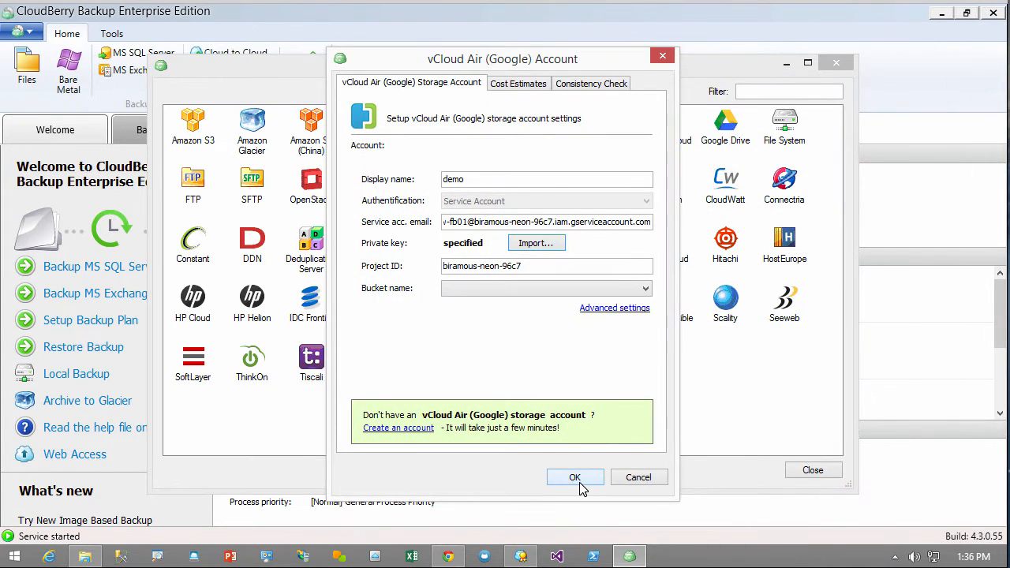
{"action": "left_click", "coordinate": [582, 288]}
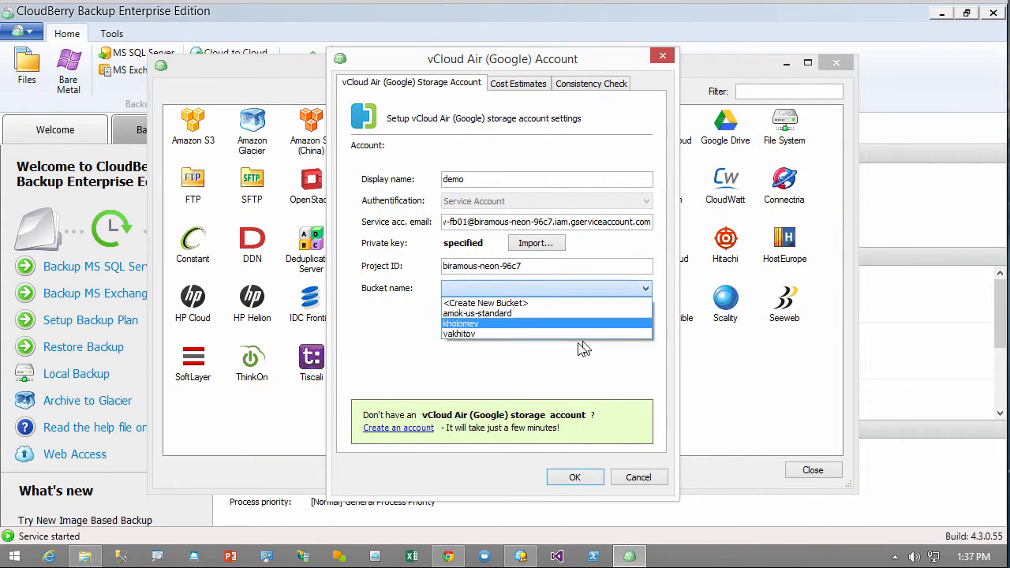
{"action": "left_click", "coordinate": [517, 304]}
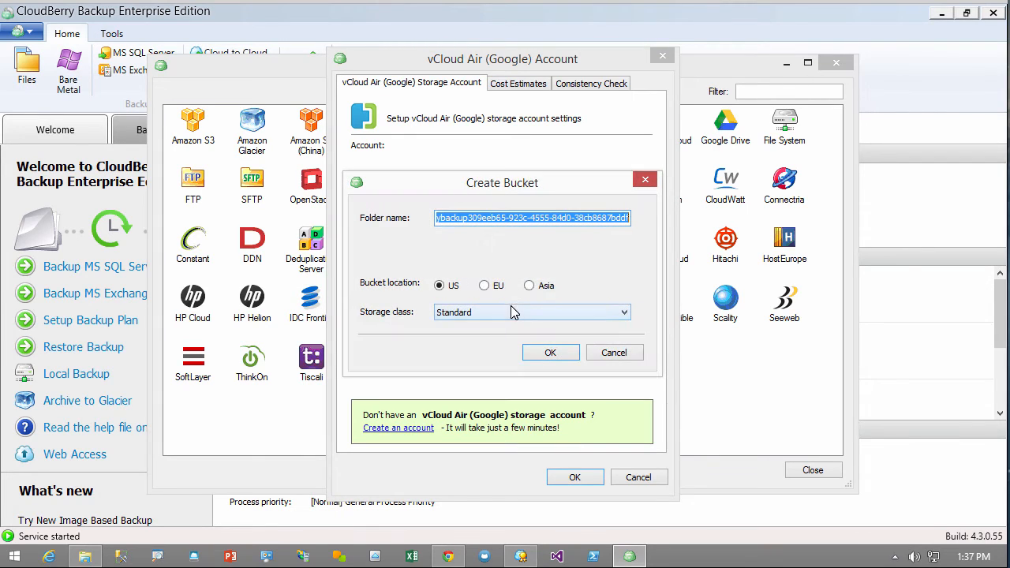
{"action": "type", "text": "testfordemo"}
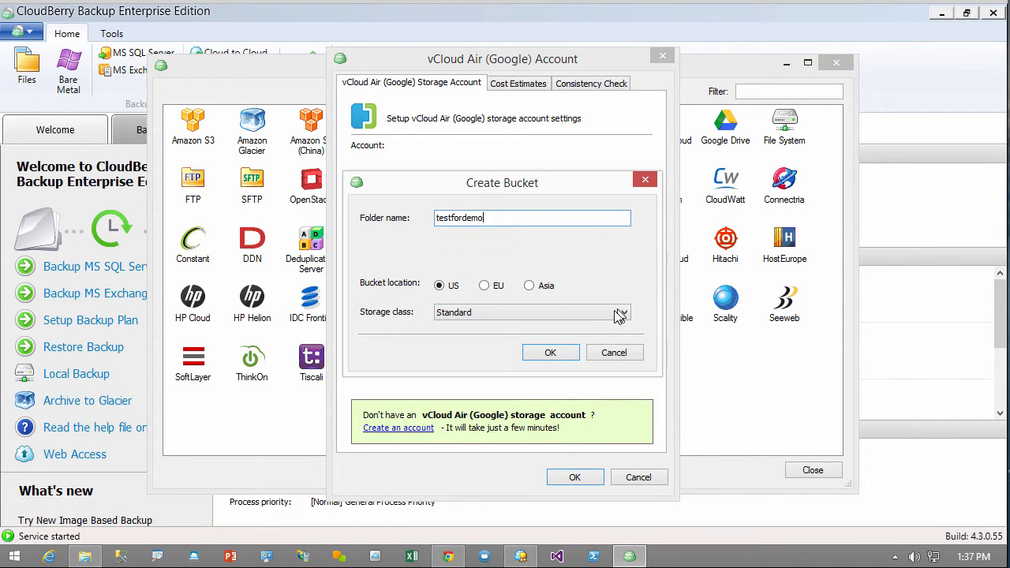
{"action": "left_click", "coordinate": [503, 313]}
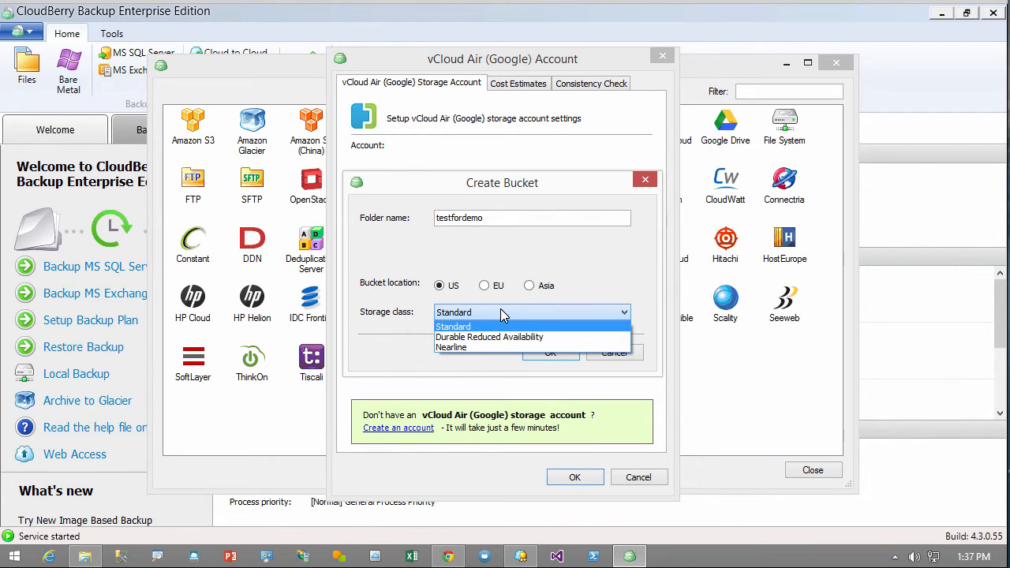
{"action": "left_click", "coordinate": [502, 326]}
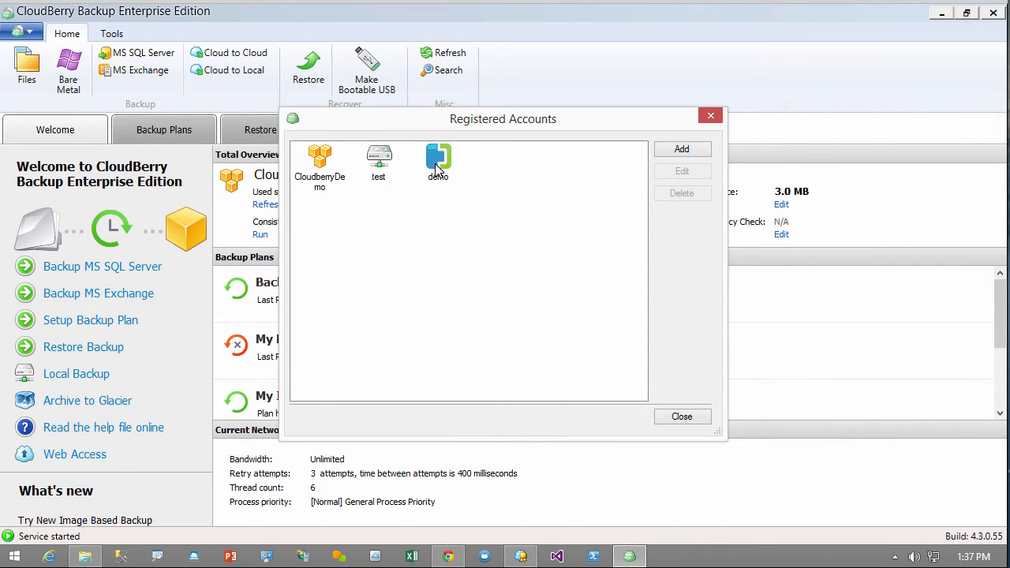
{"action": "left_click", "coordinate": [682, 417]}
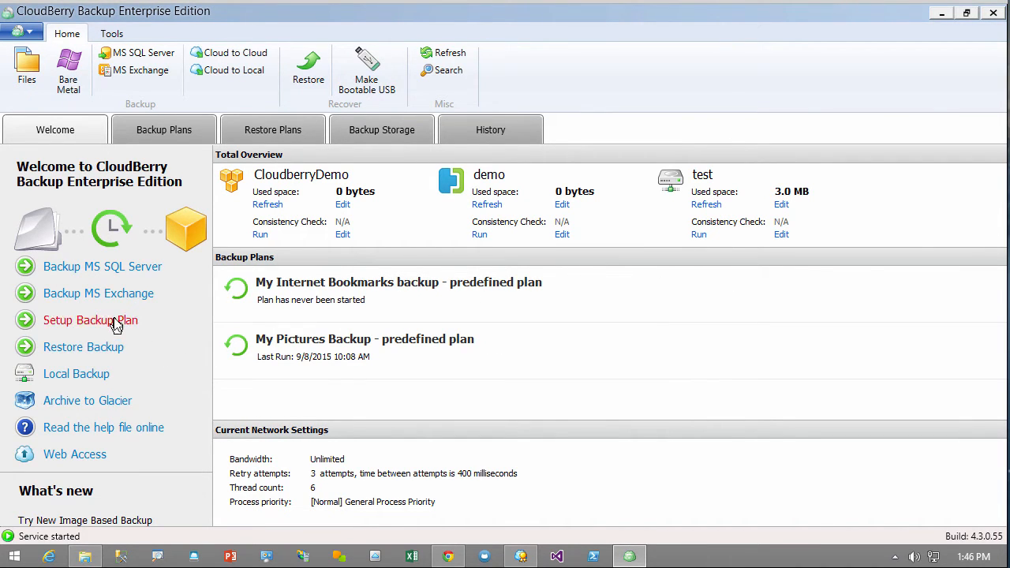
Create a backup plan to the demo account with default name, Advanced Mode and block level backup
{"action": "left_click", "coordinate": [116, 323]}
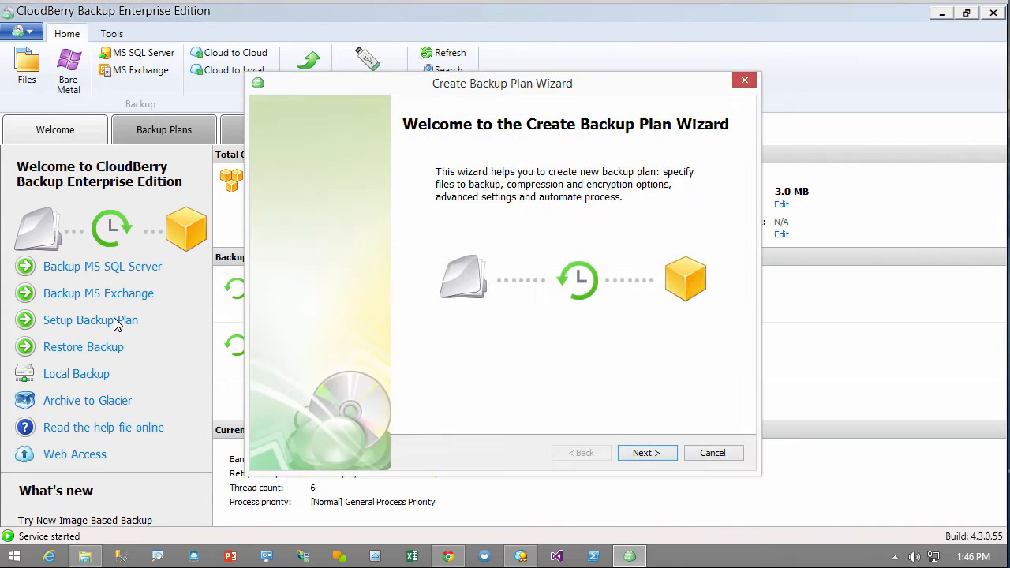
{"action": "left_click", "coordinate": [644, 455]}
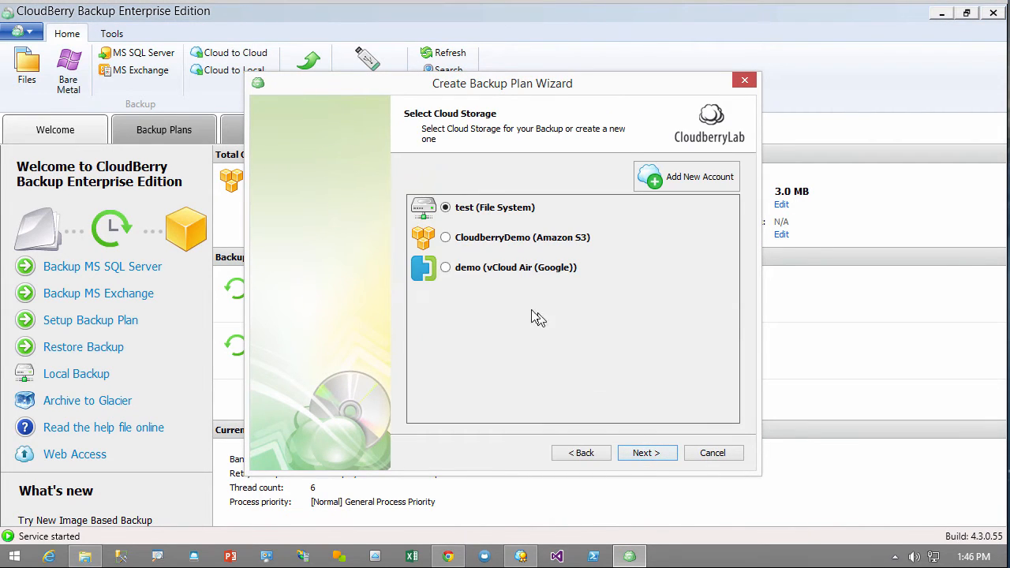
{"action": "left_click", "coordinate": [472, 272]}
{"action": "left_click", "coordinate": [645, 453]}
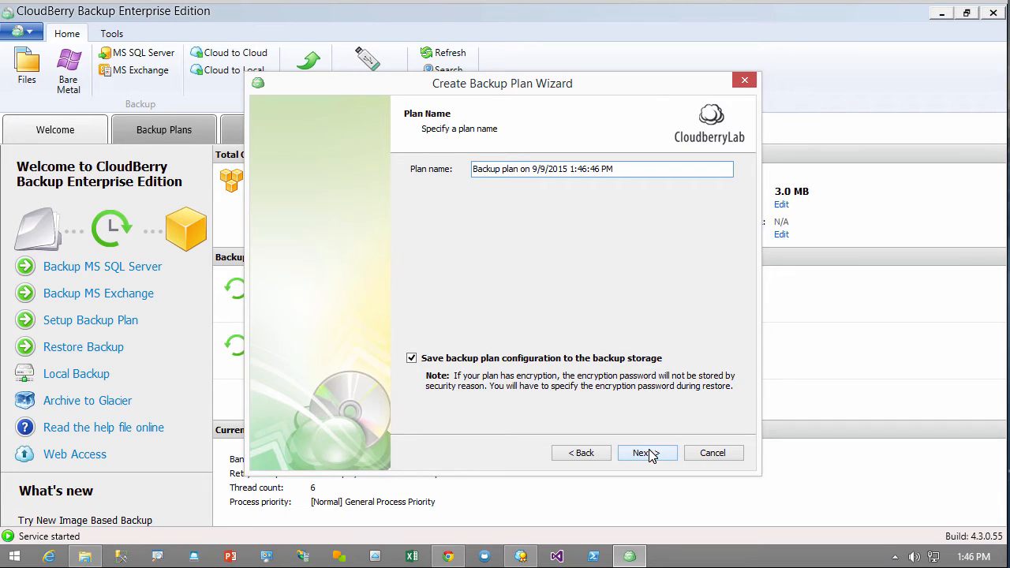
{"action": "left_click", "coordinate": [646, 453]}
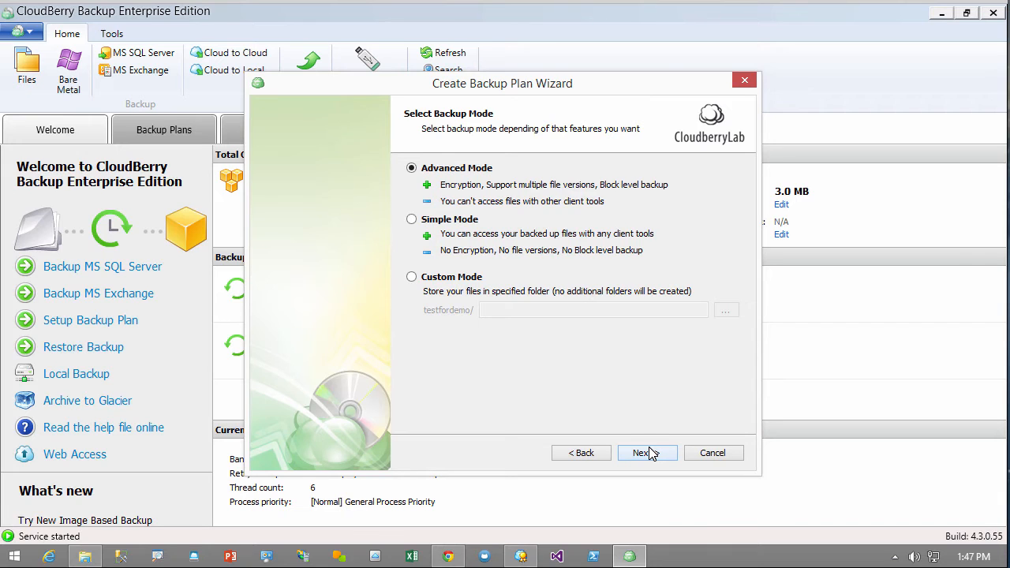
{"action": "left_click", "coordinate": [647, 453]}
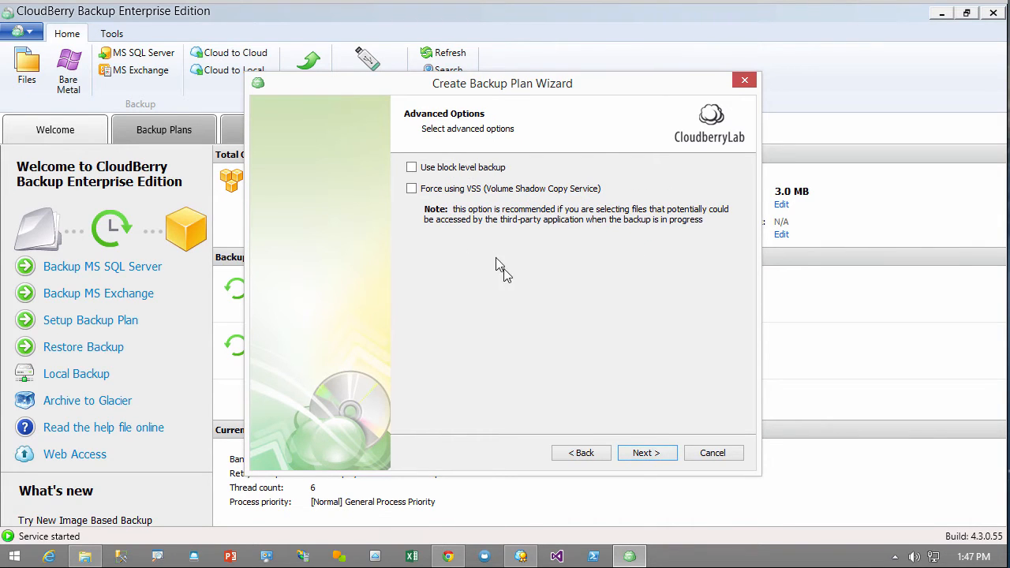
{"action": "left_click", "coordinate": [412, 168]}
{"action": "left_click", "coordinate": [640, 451]}
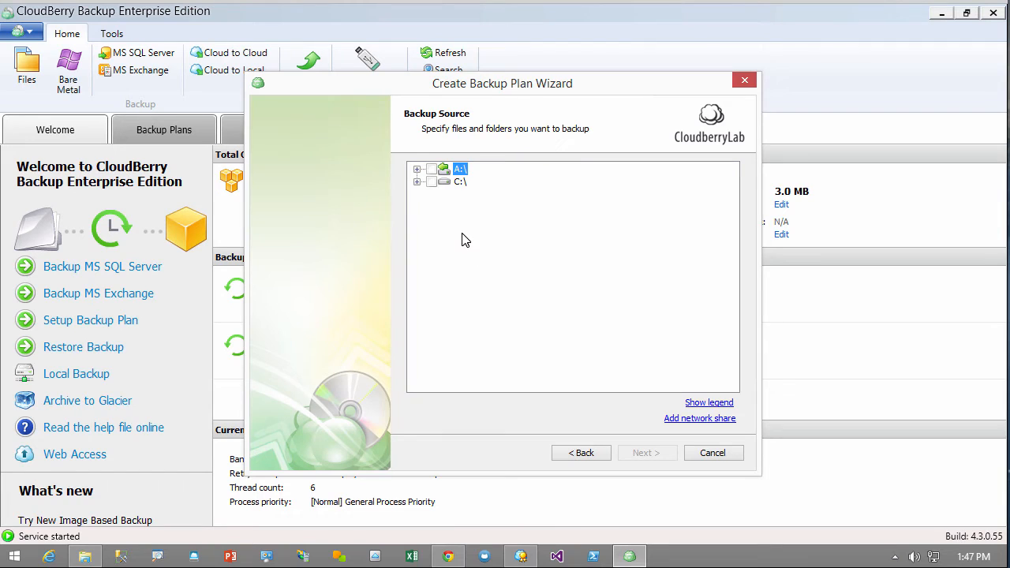
Select C:\Cloudberry\MyCloudberryFiles as the backup source, checking the selection legend along the way
{"action": "left_click", "coordinate": [416, 182]}
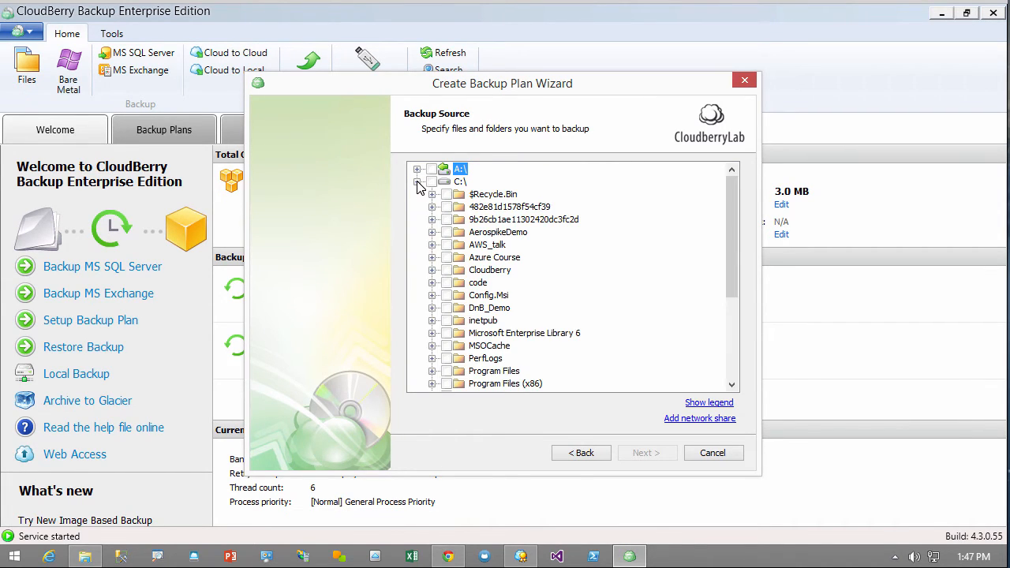
{"action": "left_click", "coordinate": [432, 270]}
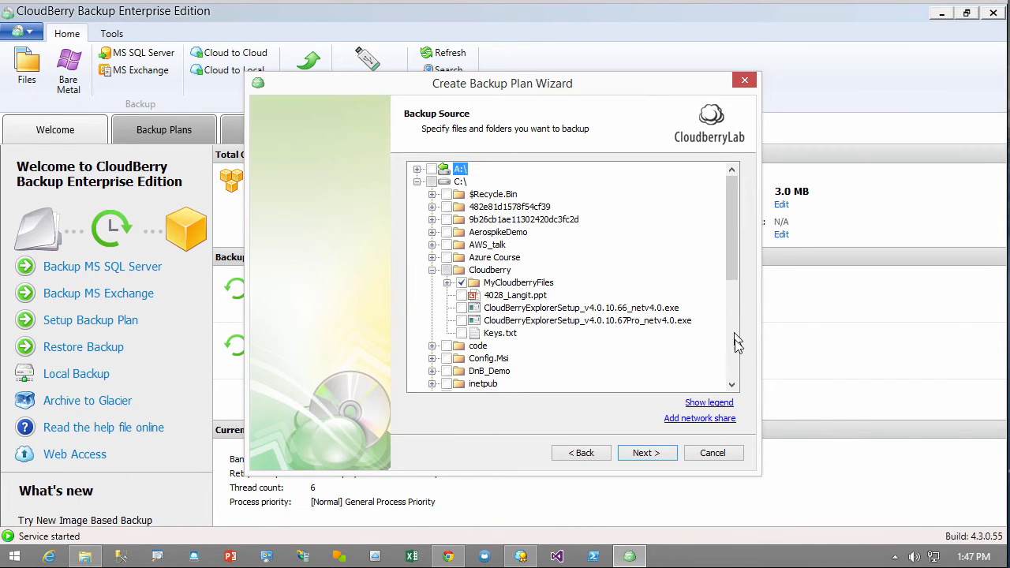
{"action": "left_click", "coordinate": [706, 404]}
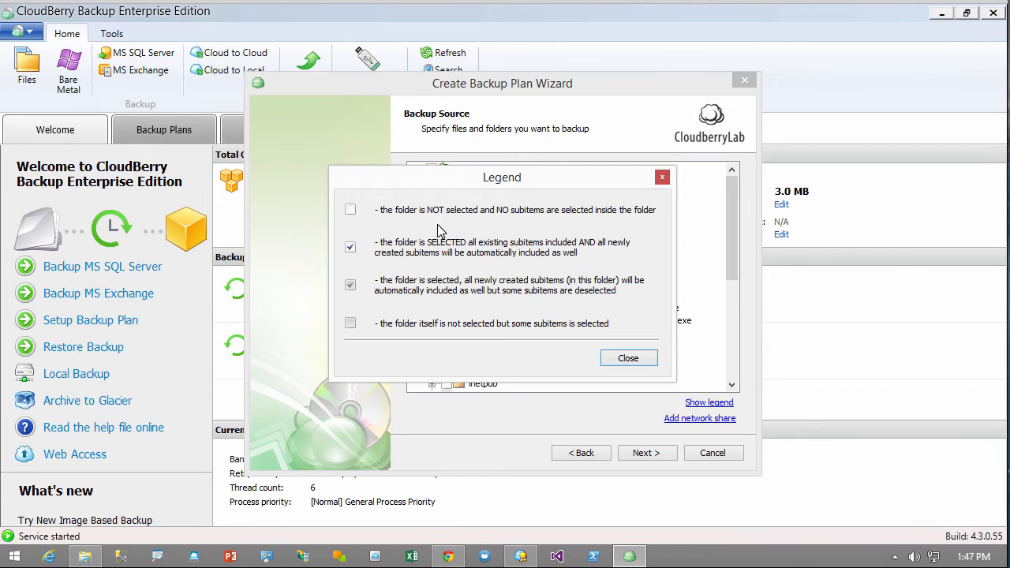
{"action": "left_click", "coordinate": [663, 178]}
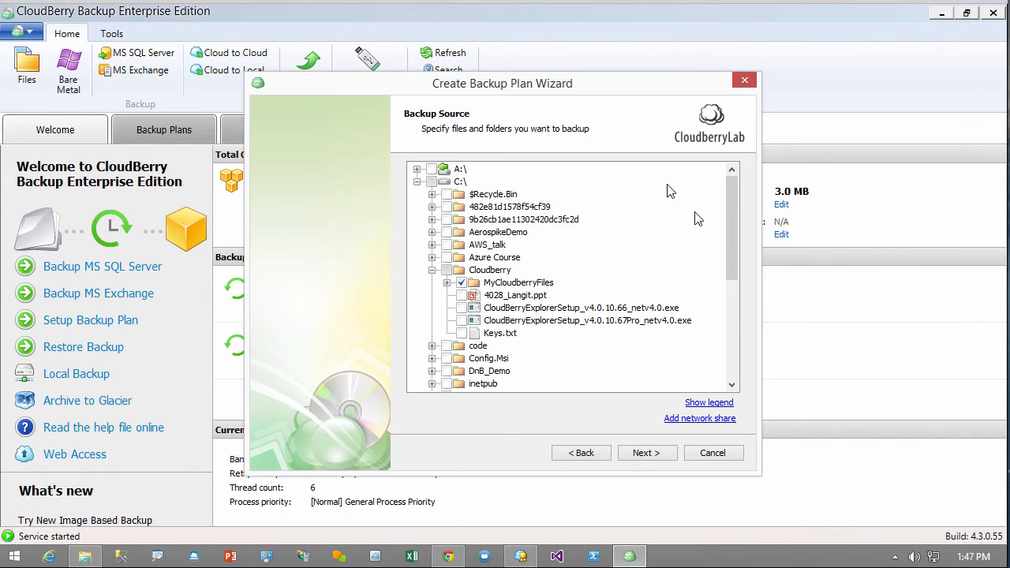
{"action": "left_click", "coordinate": [649, 457]}
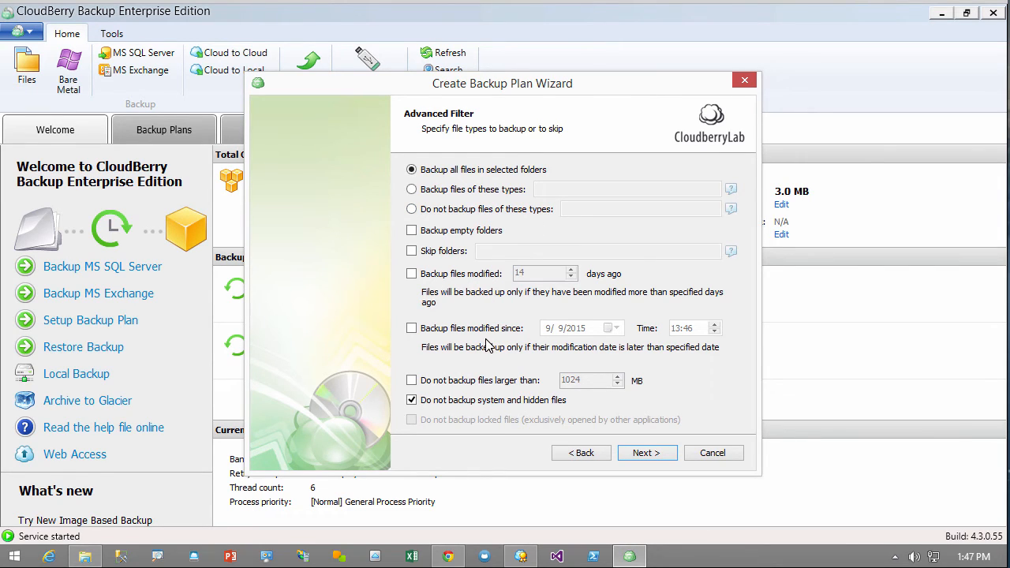
Keep default file filters, enable compression, and accept the default retention policy
{"action": "left_click", "coordinate": [648, 455]}
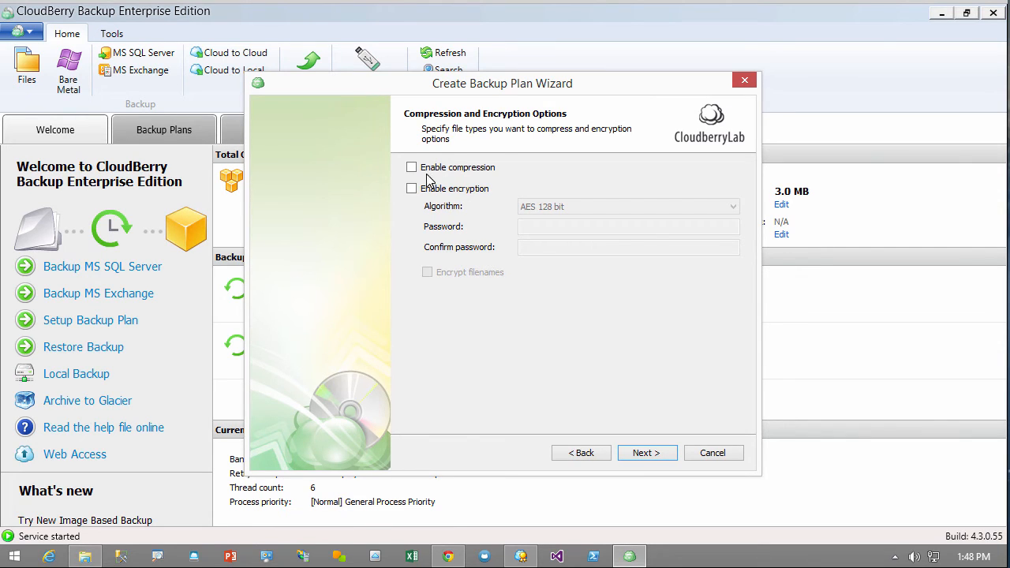
{"action": "left_click", "coordinate": [413, 167]}
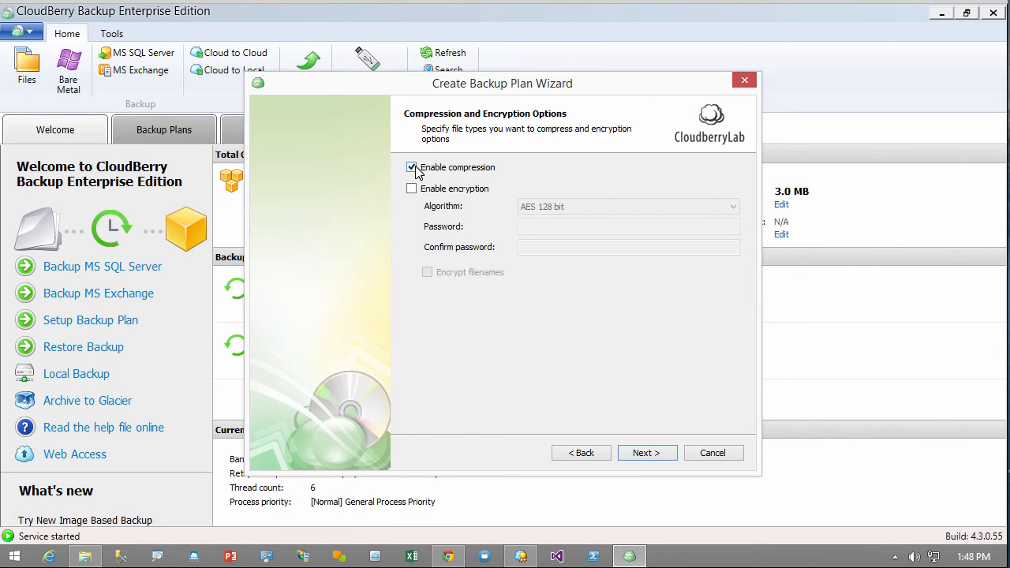
{"action": "left_click", "coordinate": [649, 456]}
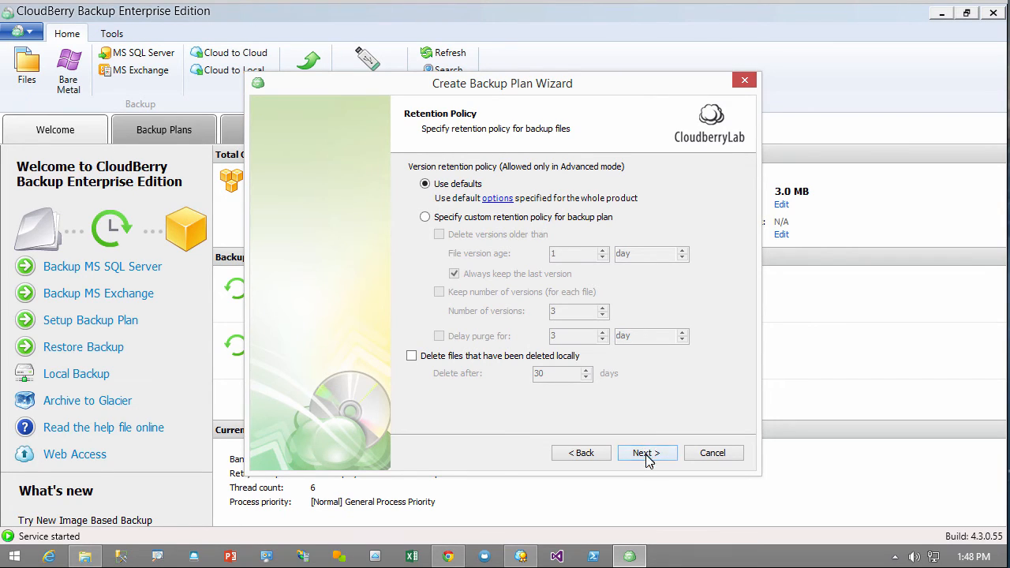
{"action": "left_click", "coordinate": [647, 454]}
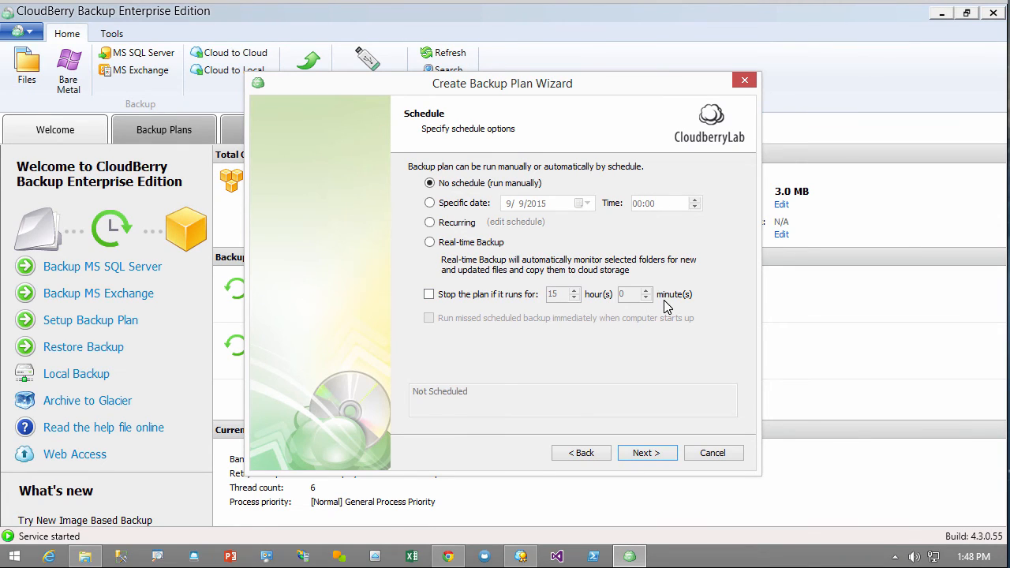
Leave the plan on No schedule, with no full-backup schedule and no pre/post actions
{"action": "left_click", "coordinate": [655, 458]}
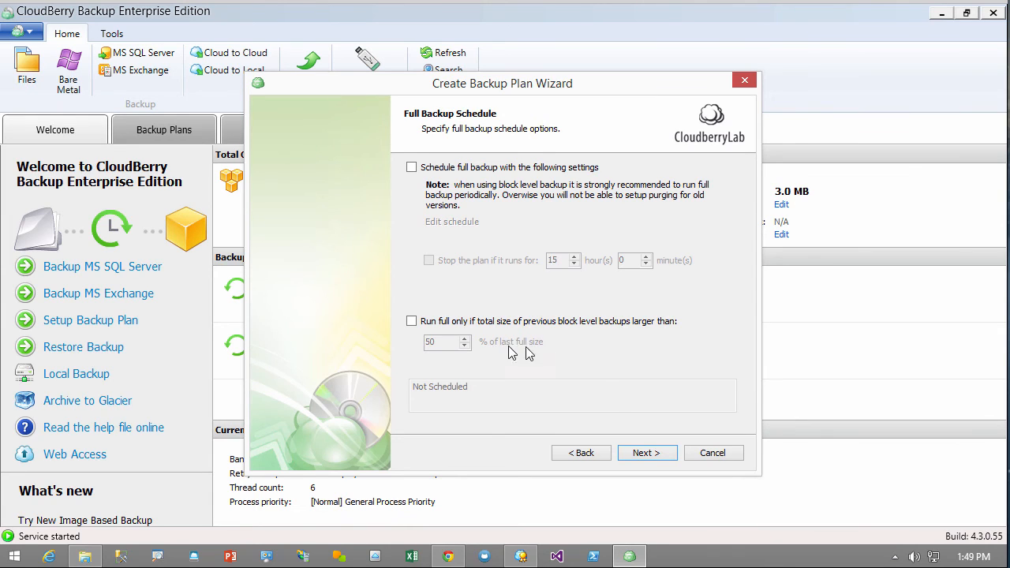
{"action": "left_click", "coordinate": [646, 454]}
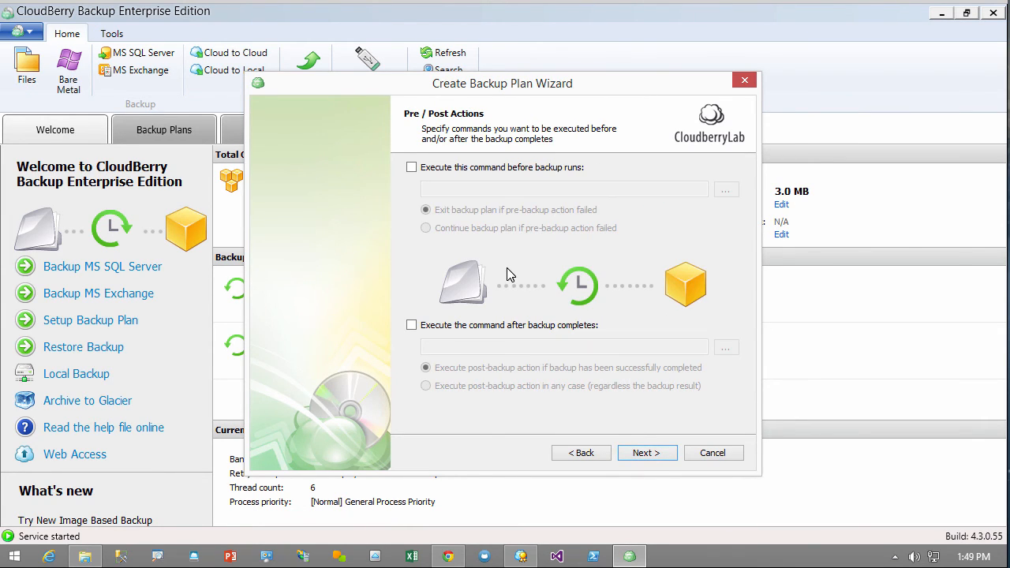
{"action": "left_click", "coordinate": [639, 453]}
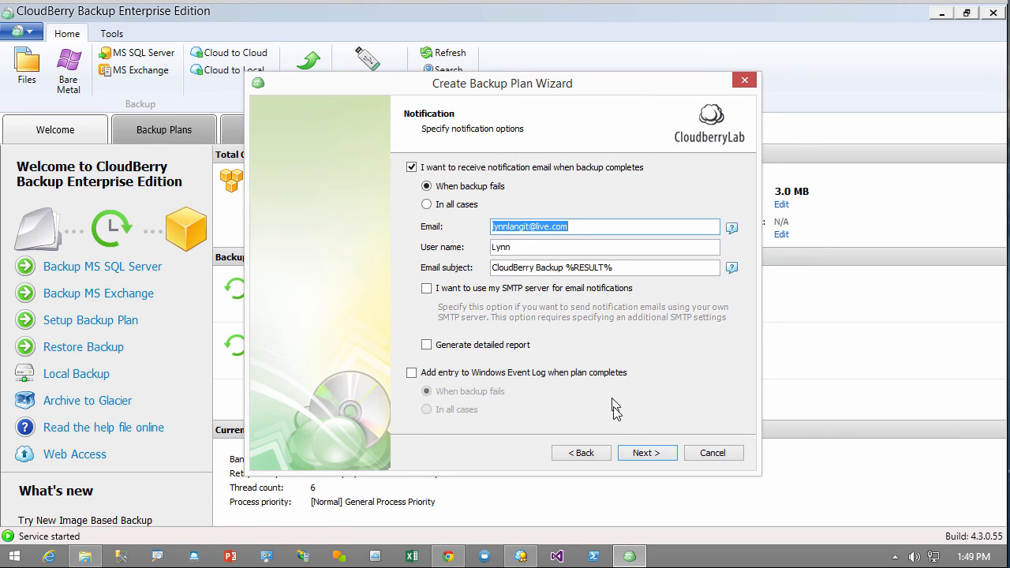
Accept default notifications, enable Run backup now, and finish creating the demo vCloud Air (Google) plan
{"action": "left_click", "coordinate": [648, 453]}
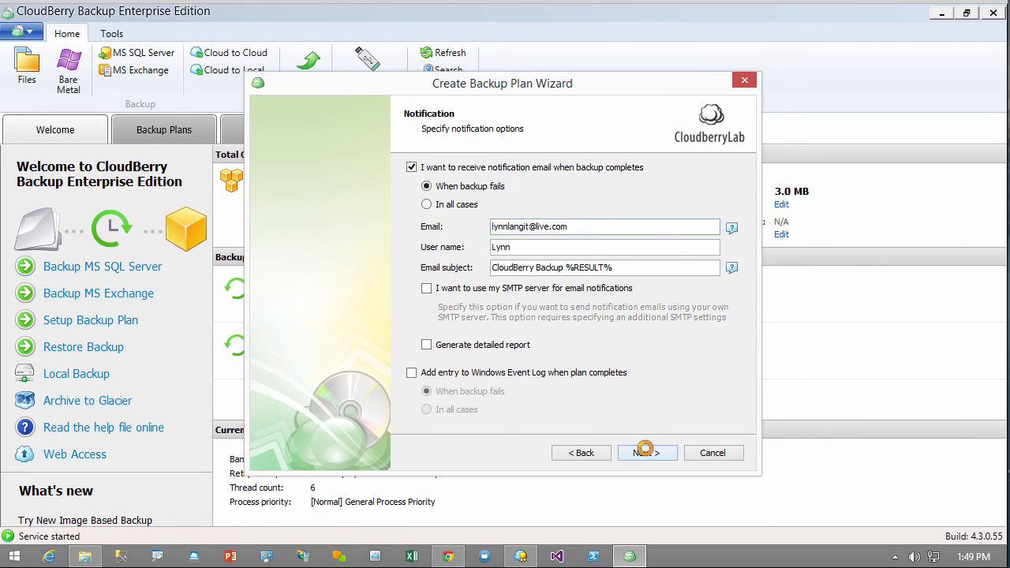
{"action": "left_click", "coordinate": [647, 454]}
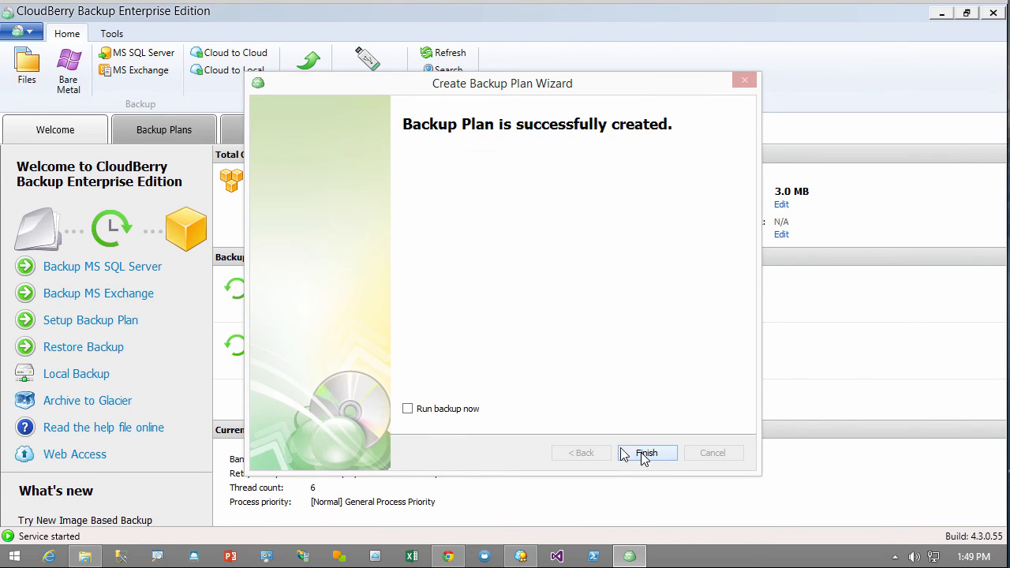
{"action": "left_click", "coordinate": [431, 413]}
{"action": "left_click", "coordinate": [646, 454]}
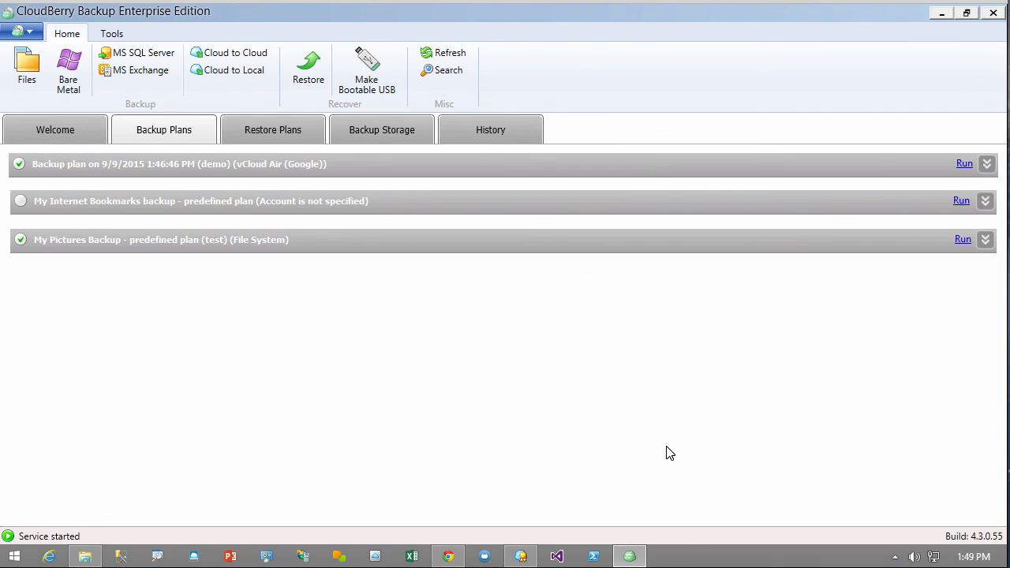
Check the plan's history showing five files backed up, then start adding another storage account
{"action": "left_click", "coordinate": [986, 164]}
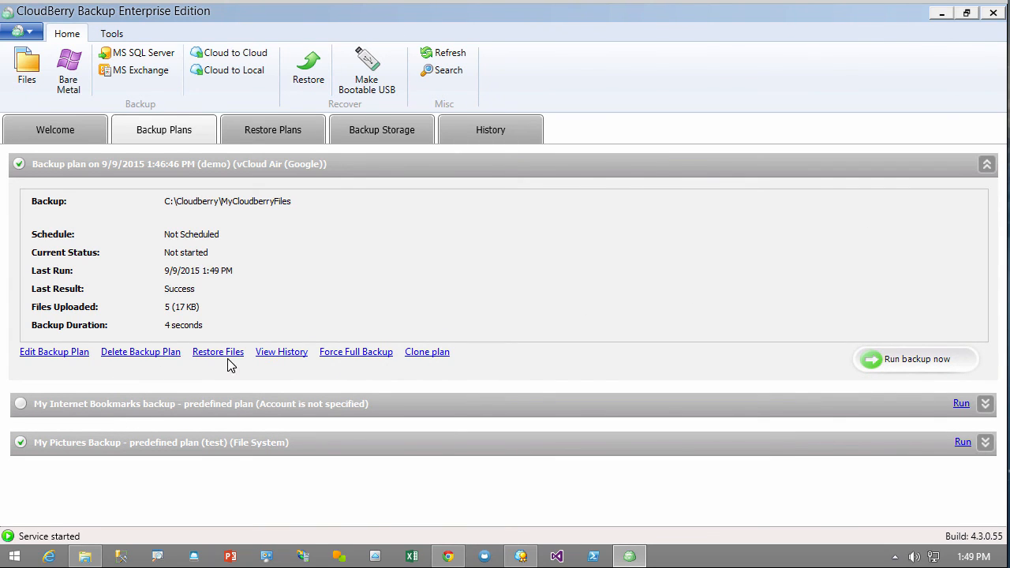
{"action": "left_click", "coordinate": [284, 352]}
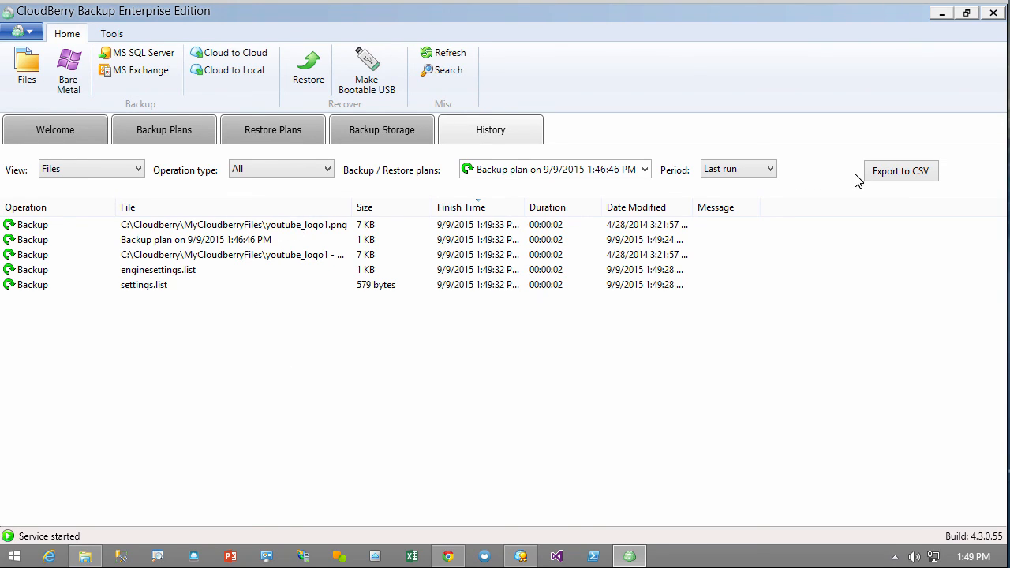
{"action": "left_click", "coordinate": [130, 172]}
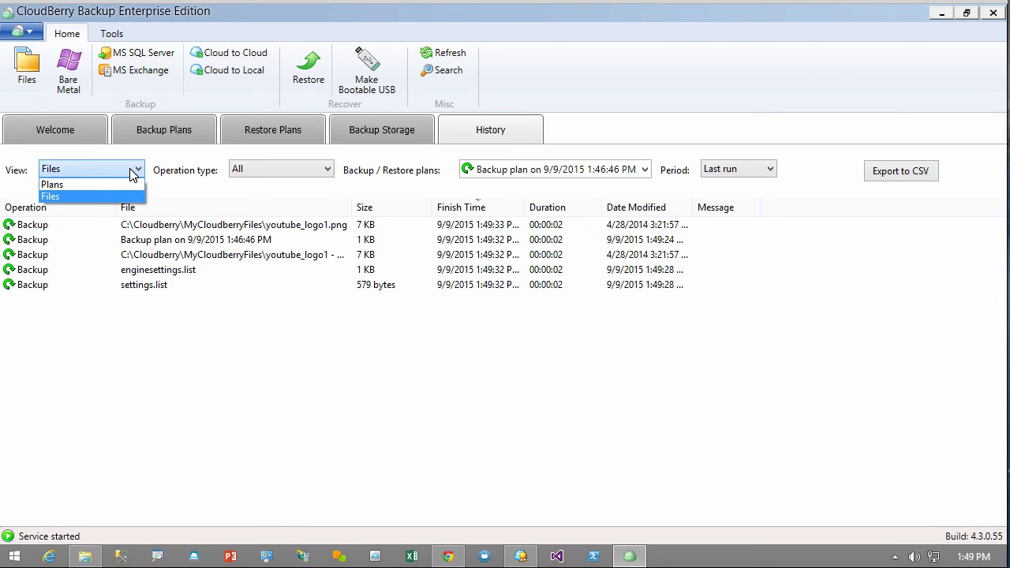
{"action": "left_click", "coordinate": [122, 187]}
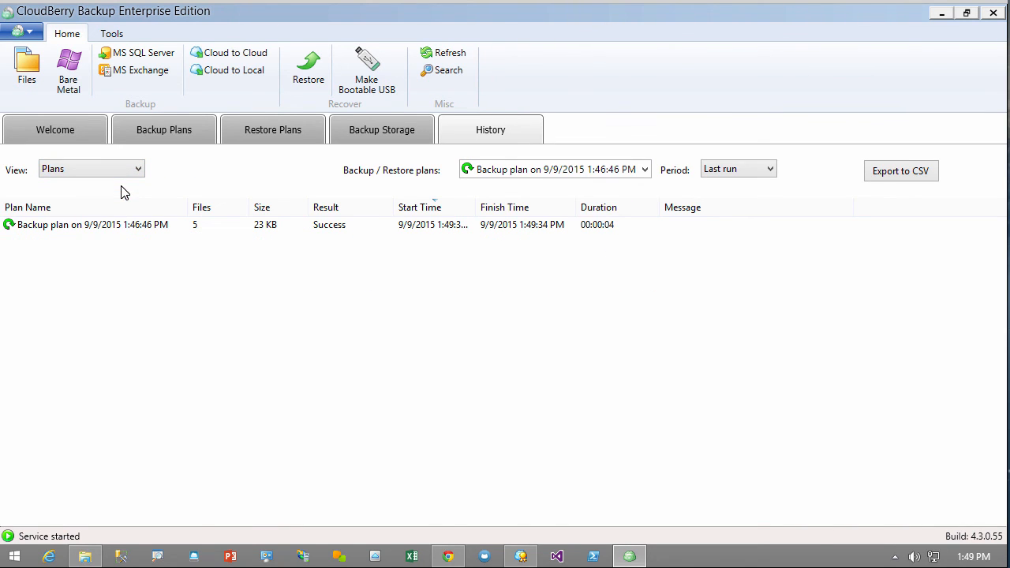
{"action": "double_click", "coordinate": [117, 226]}
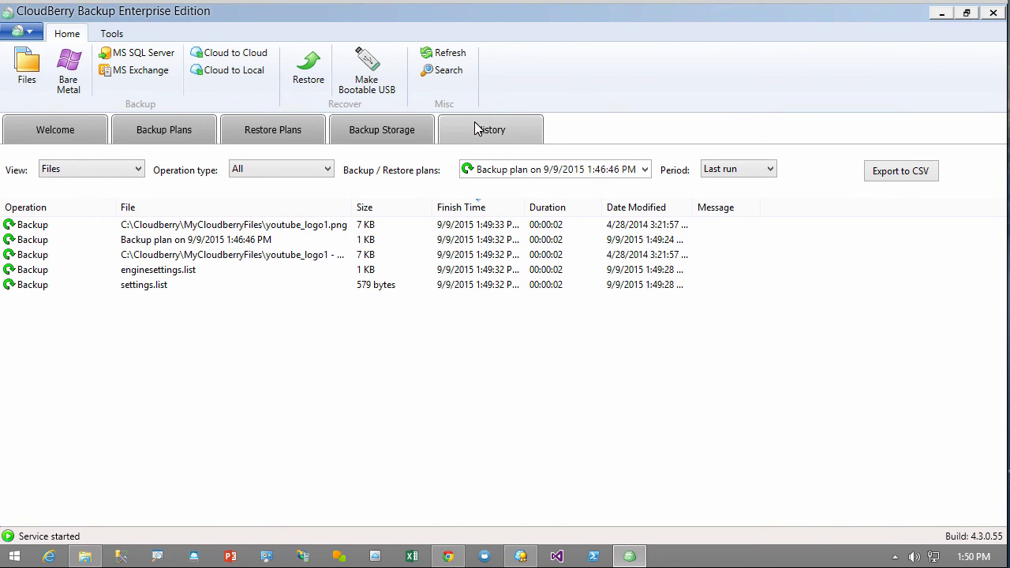
{"action": "left_click", "coordinate": [31, 37]}
{"action": "left_click", "coordinate": [97, 70]}
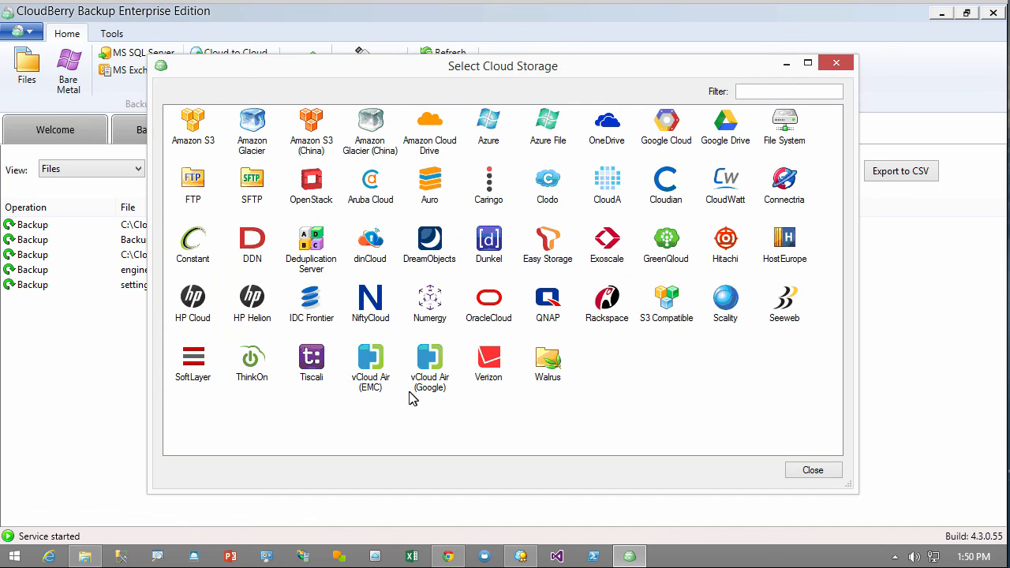